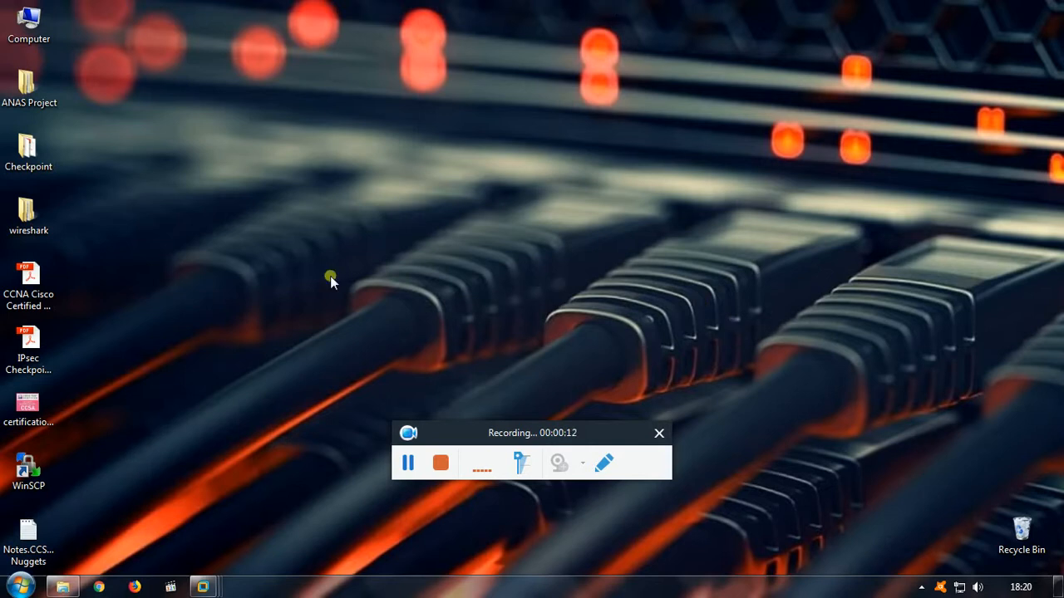
Step: Switch to VMware Workstation, view the LOAD-BALANCE-MGMT -60Hard and Load -Balancer-Firewall machines, and show WebvServer-1A
mouse_move(204, 587)
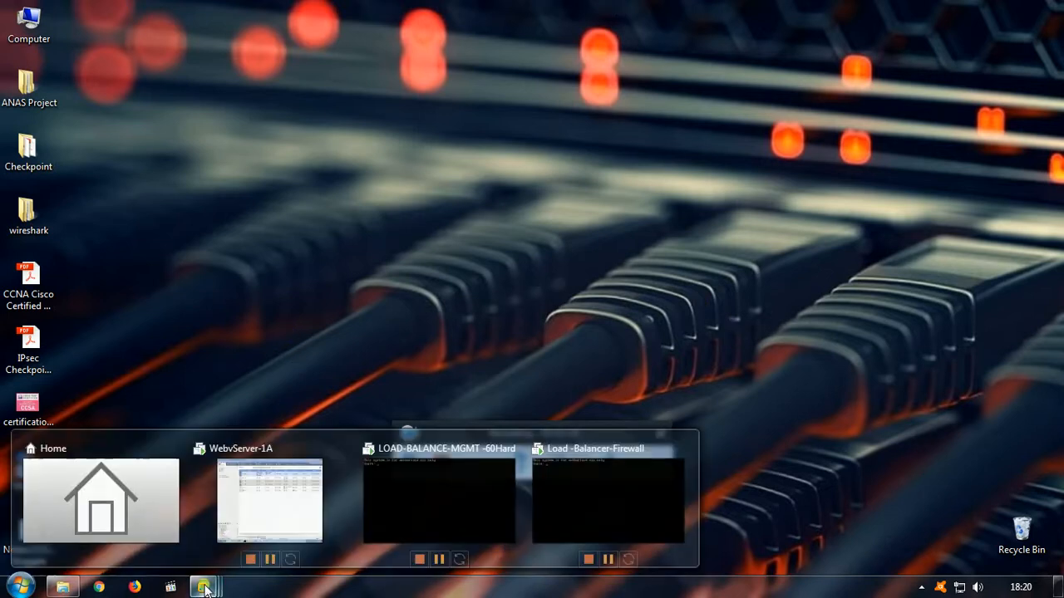
click(411, 490)
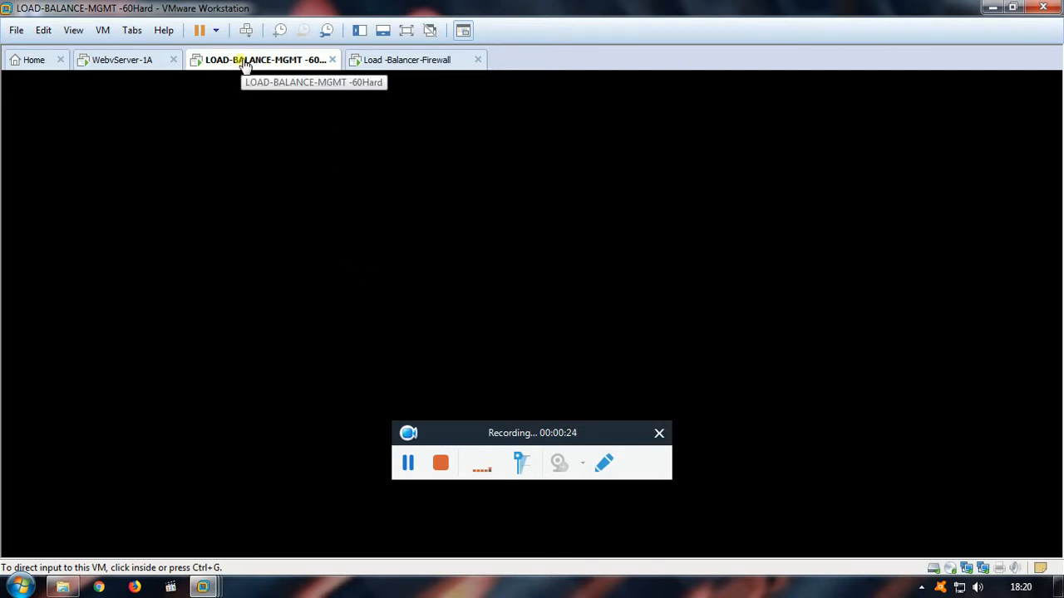
click(439, 67)
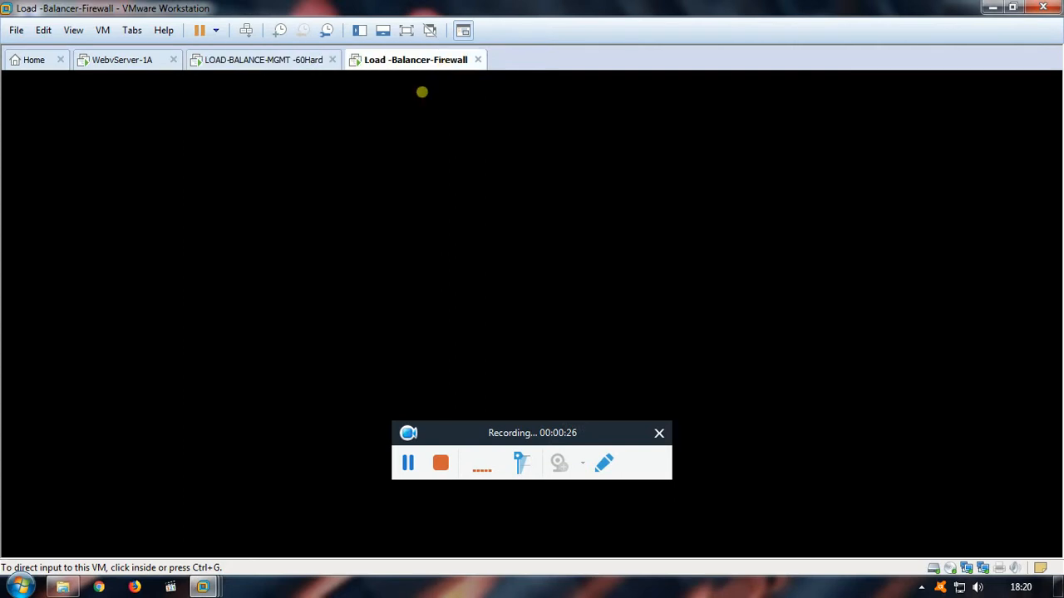
click(144, 66)
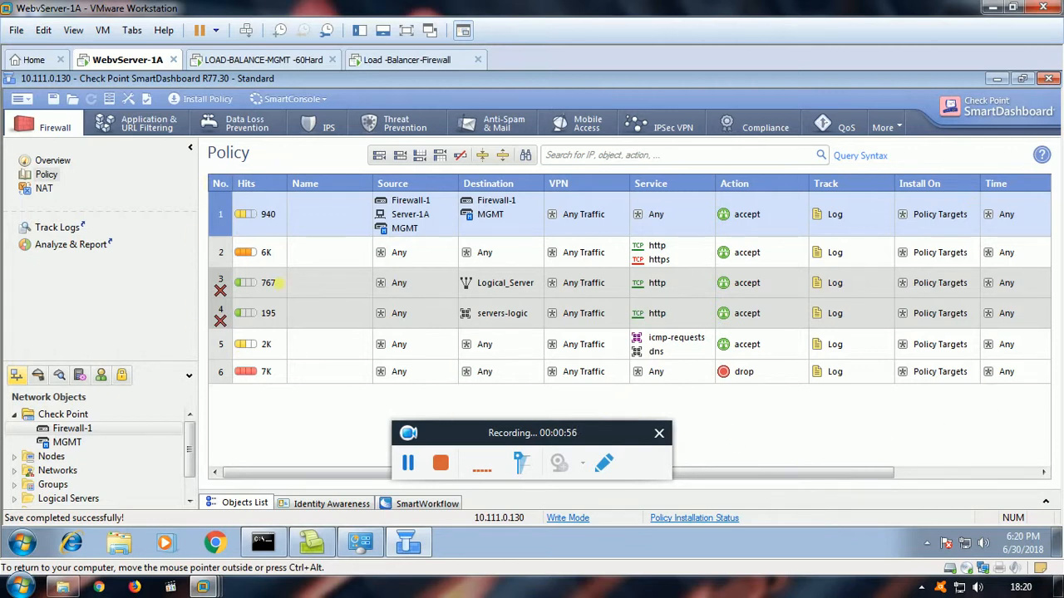
Step: Name firewall policy rule 1 "MGNT policy" and rule 2 "INT Policy"
double_click(297, 214)
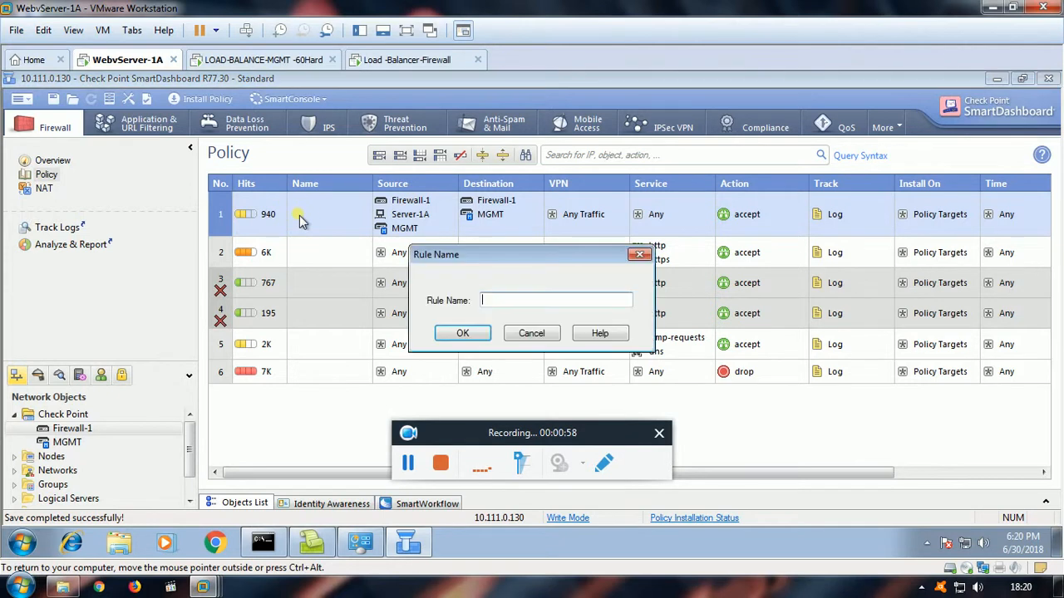
text(MGNT policy)
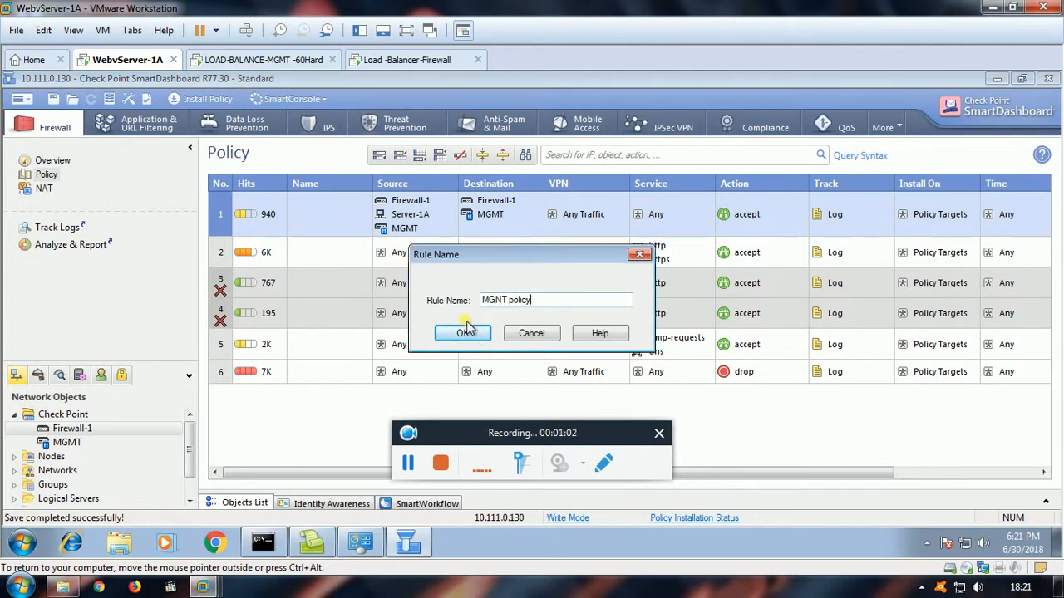
click(462, 333)
click(312, 252)
double_click(313, 254)
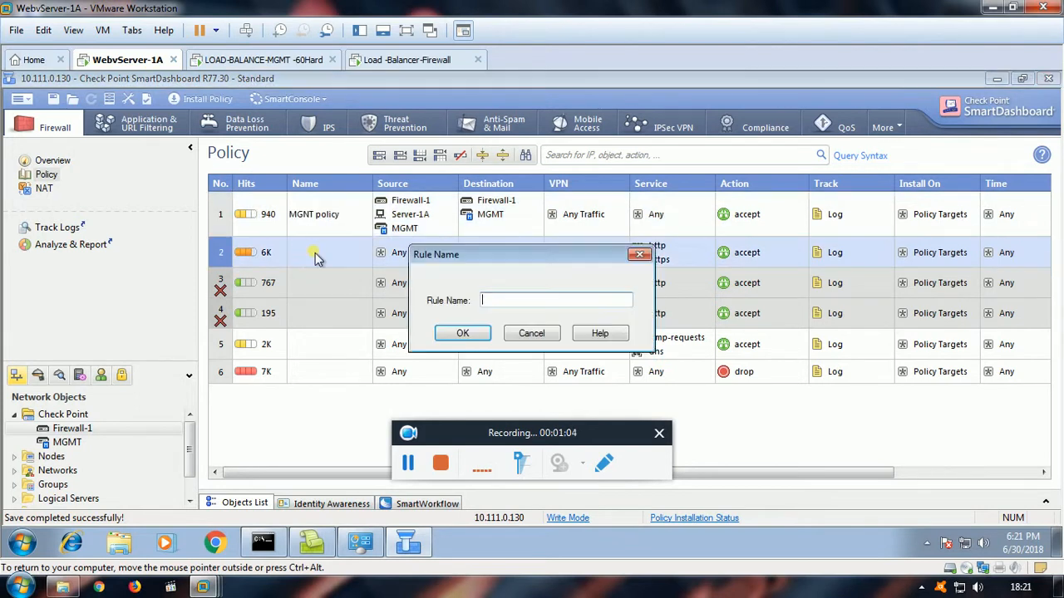
text(INT Policy)
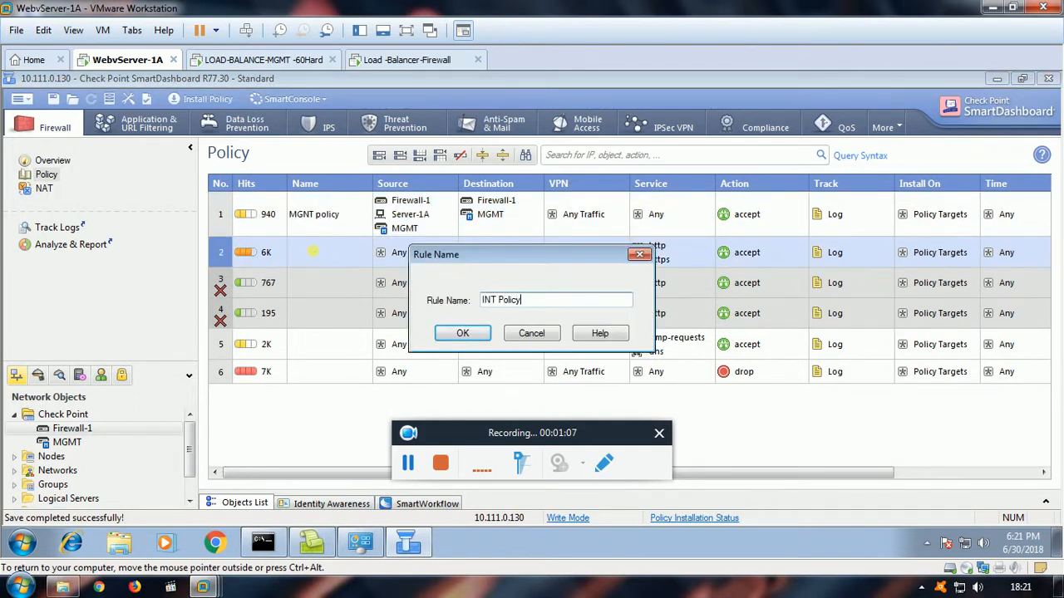
click(462, 333)
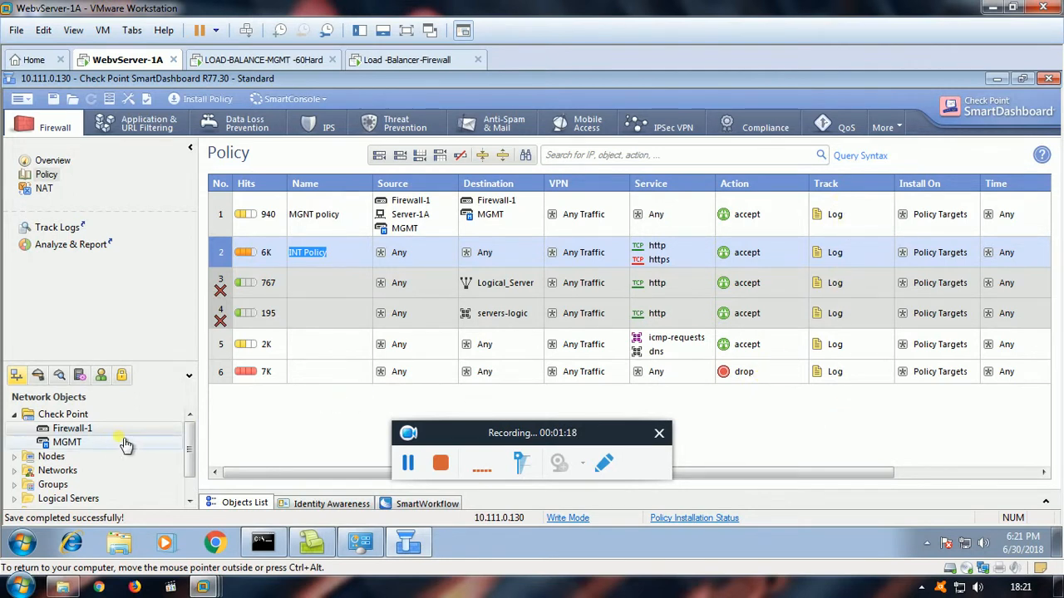
Step: Review the general properties and enabled software blades of the Firewall-1 gateway, and close its properties without changes
click(98, 432)
double_click(79, 428)
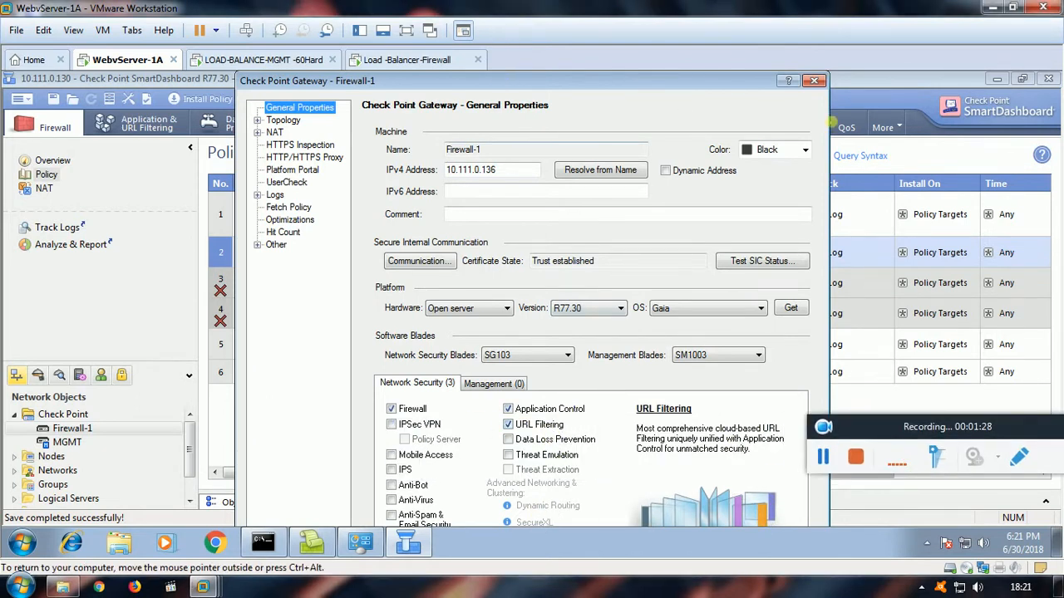
click(818, 80)
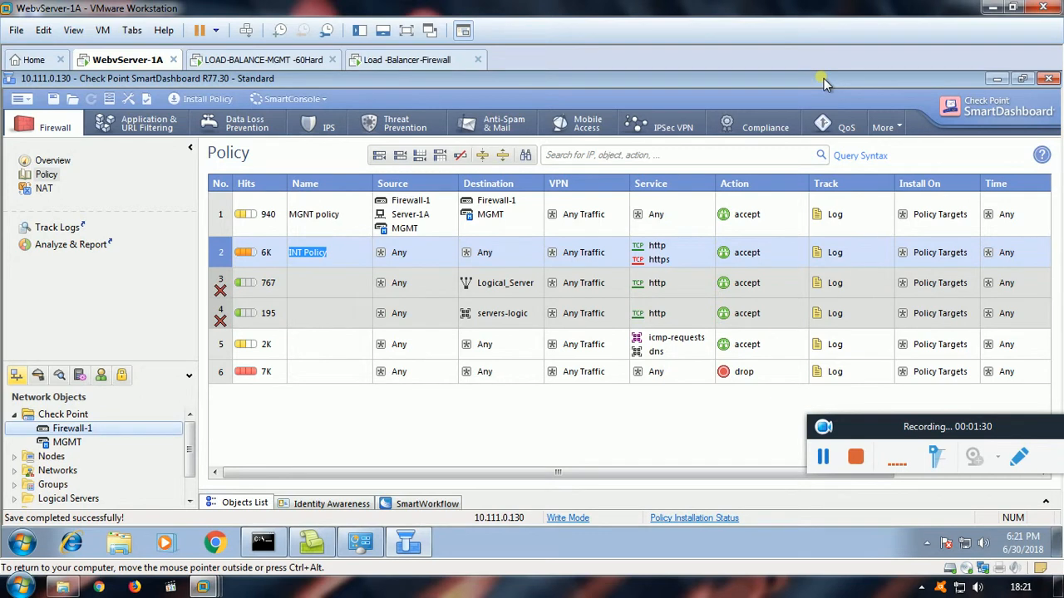
Step: In the Application & URL Filtering policy, add the expression \.PDF$ to the URL list of the ZERODOWN application/site
click(154, 135)
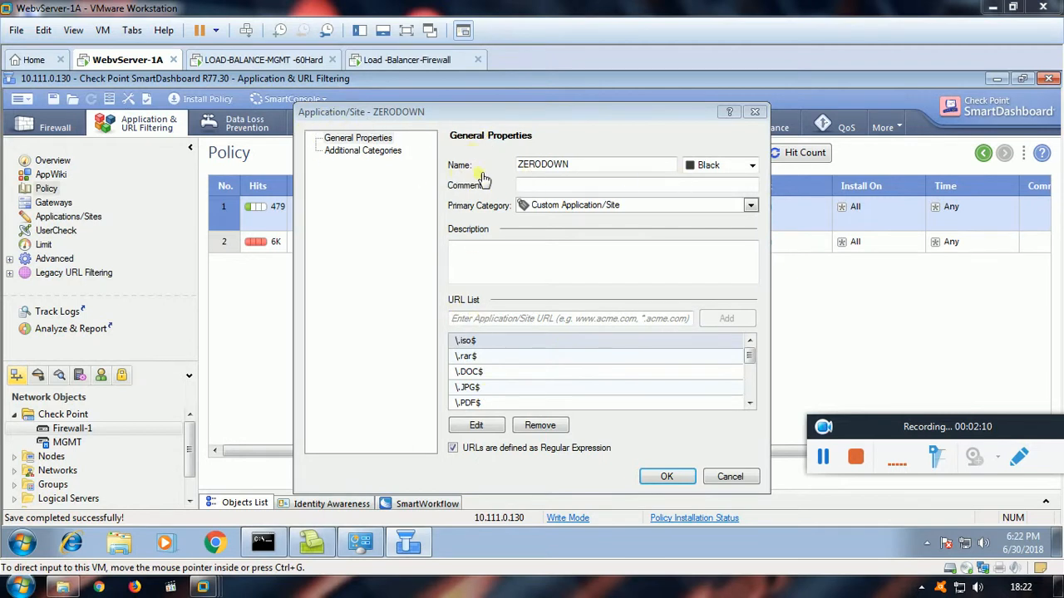
click(477, 319)
click(519, 319)
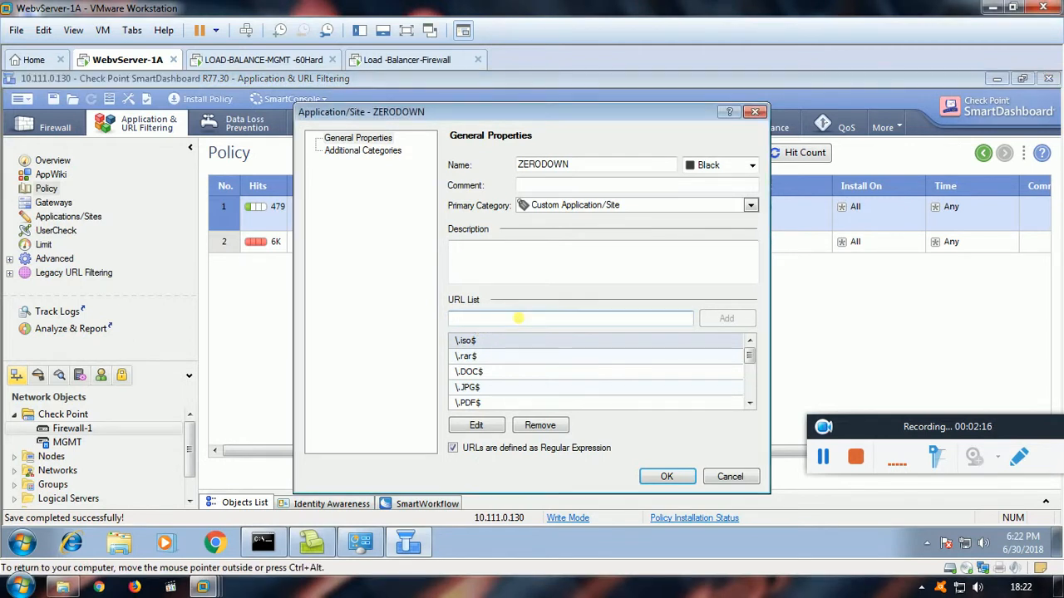
text(\)
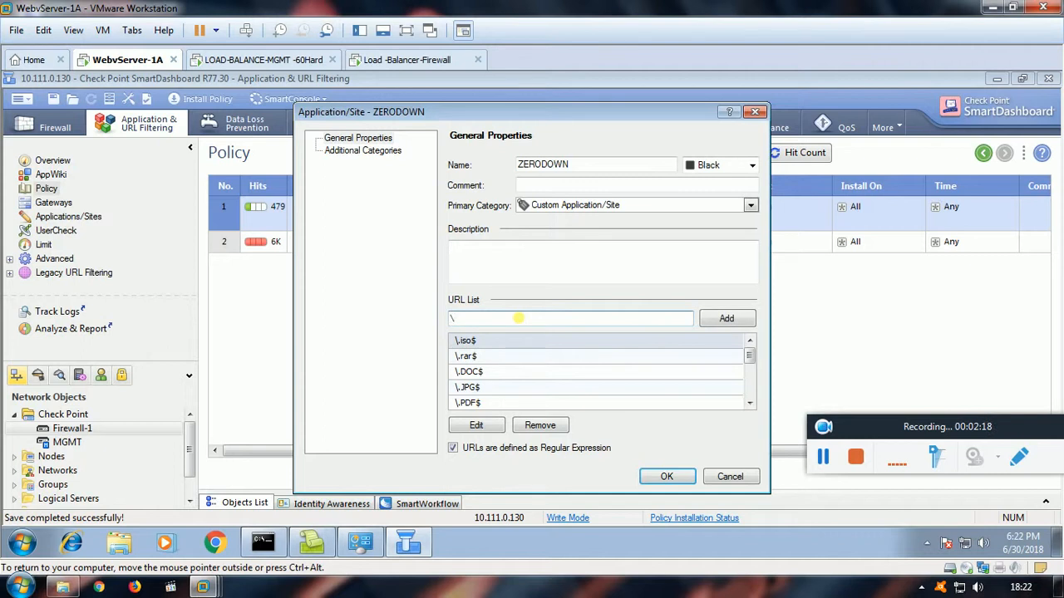
text(.PDF$)
click(721, 320)
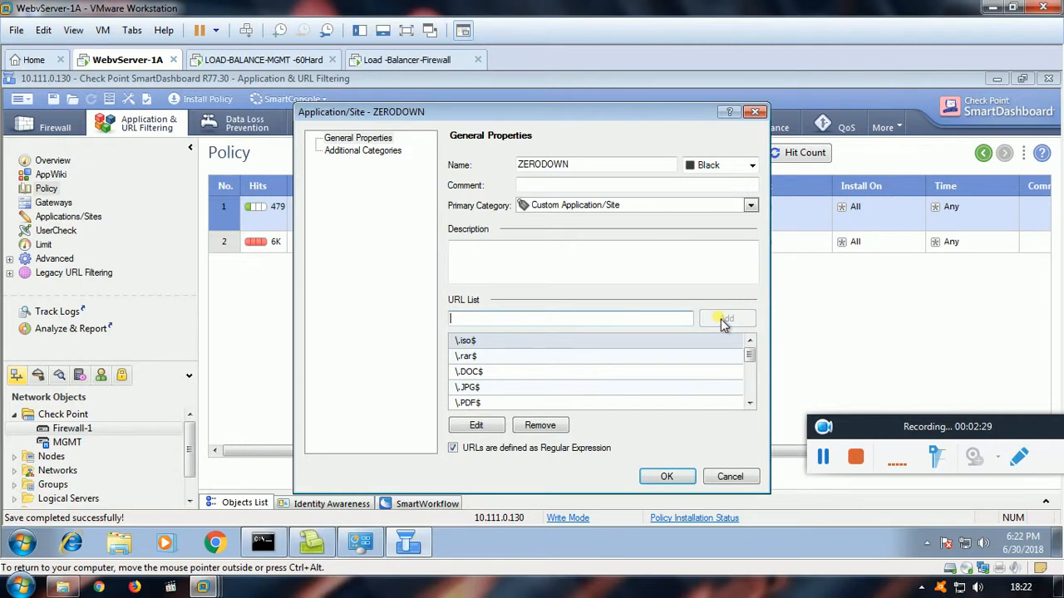
click(667, 476)
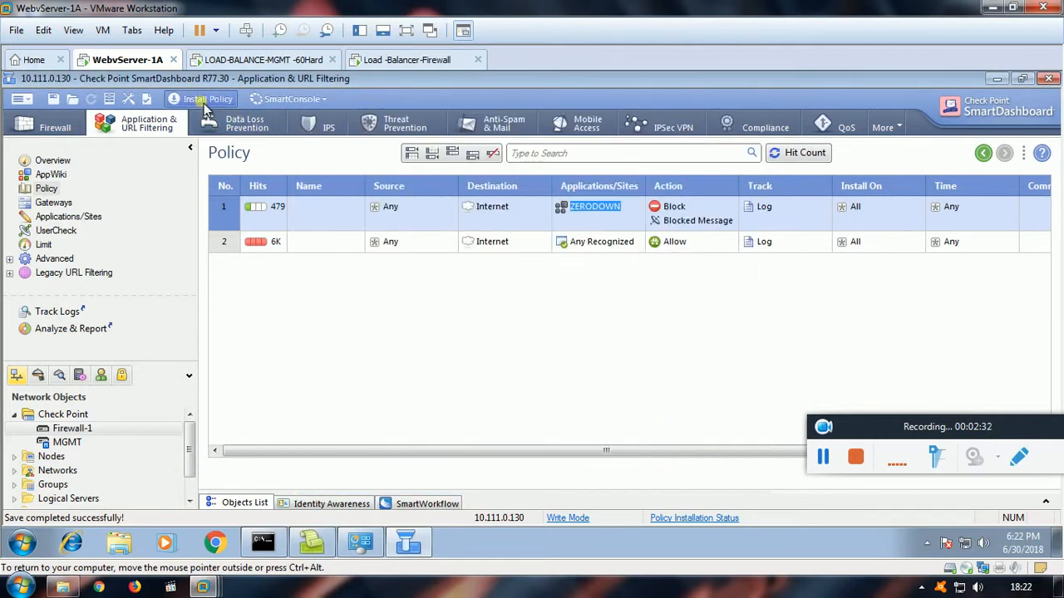
Step: Install the policy with Network Security on the Firewall-1 gateway
click(205, 101)
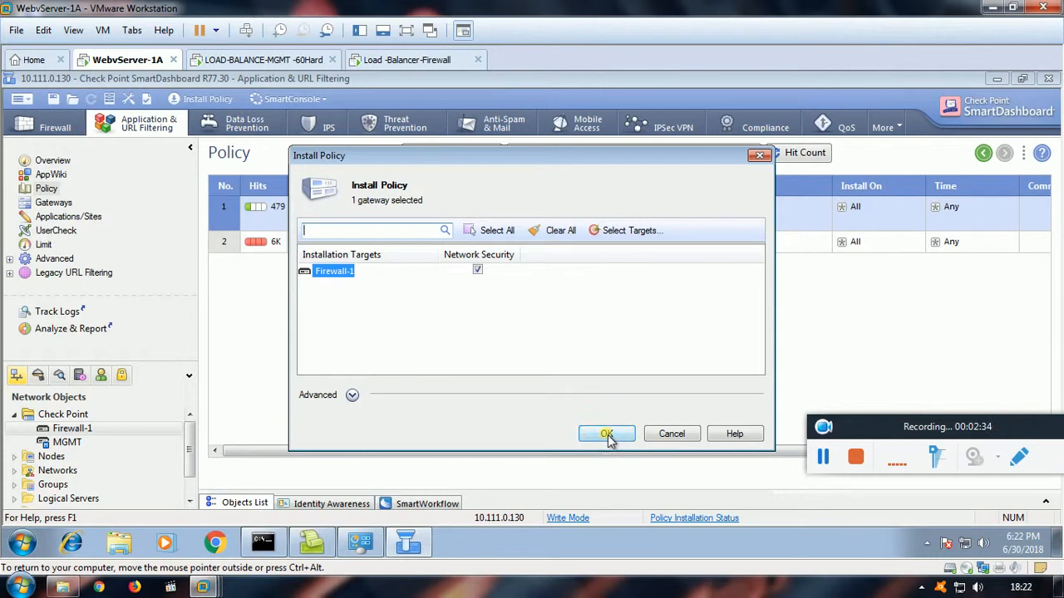
click(607, 435)
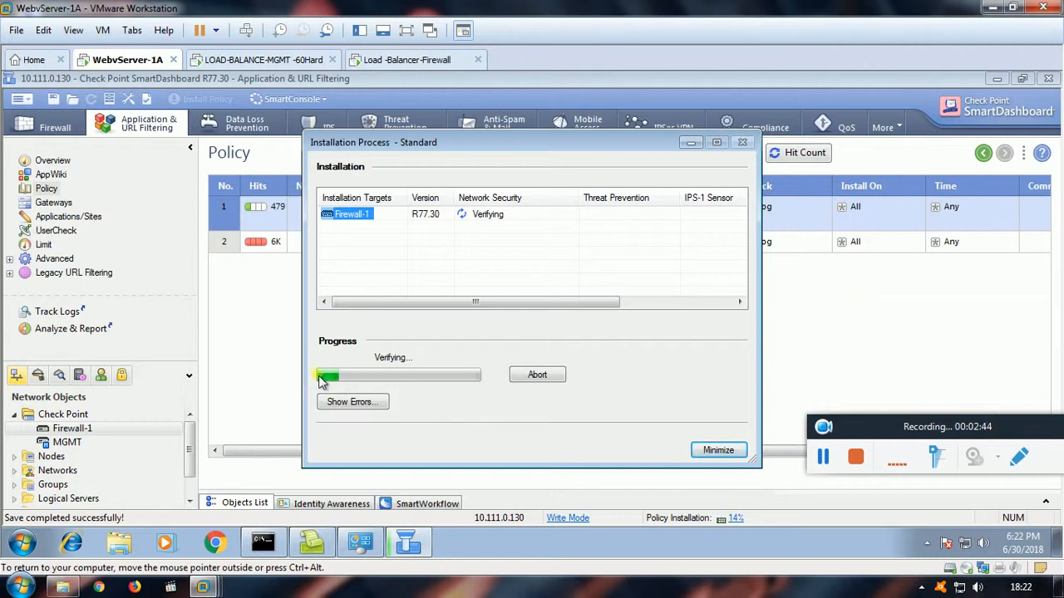
Step: Review the HTTPS Inspection settings of the Firewall-1 gateway and close its properties
click(98, 432)
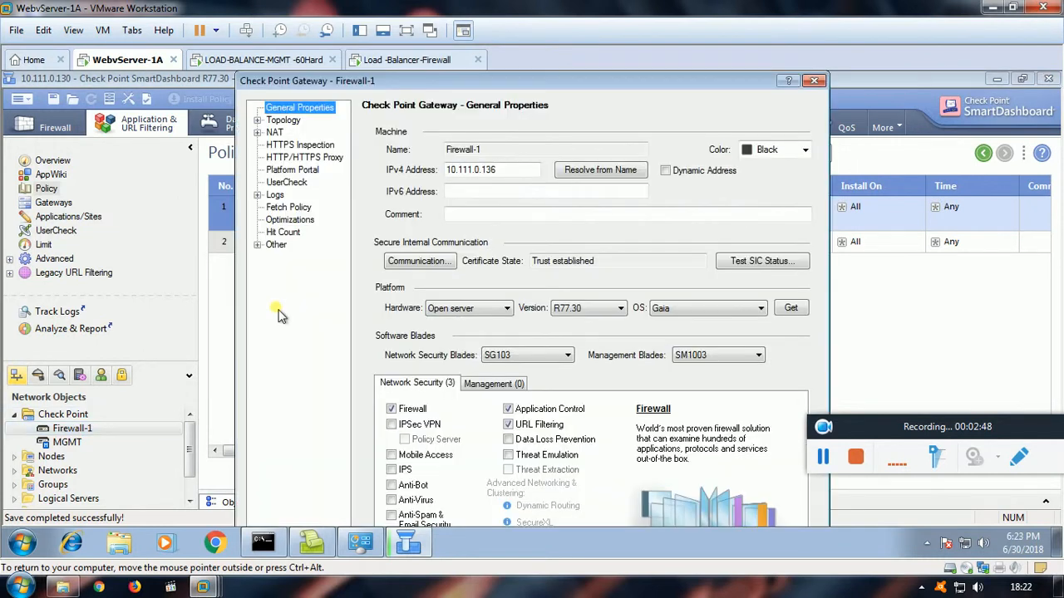
click(287, 147)
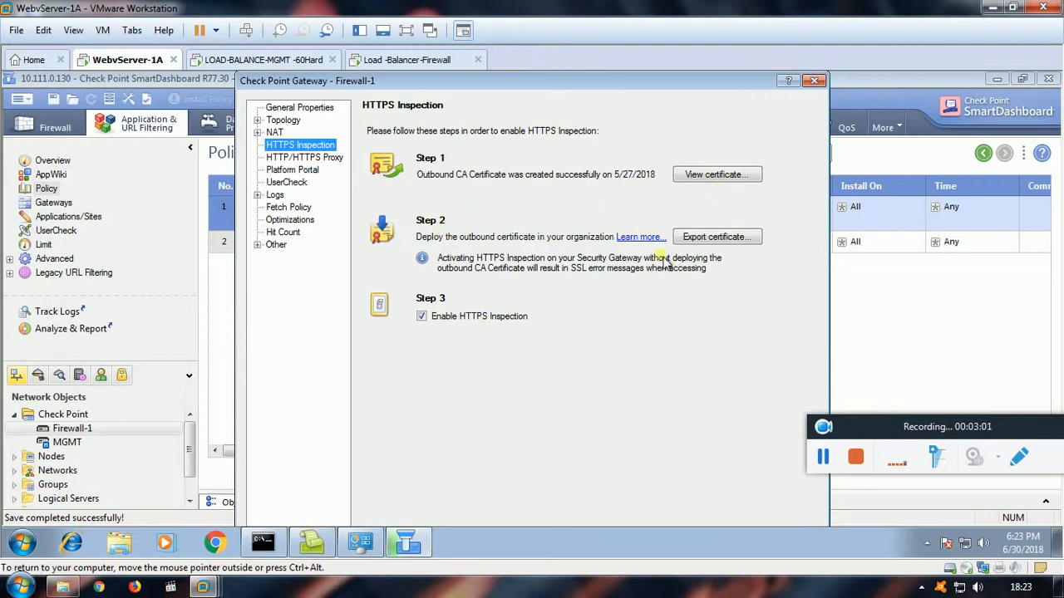
click(814, 81)
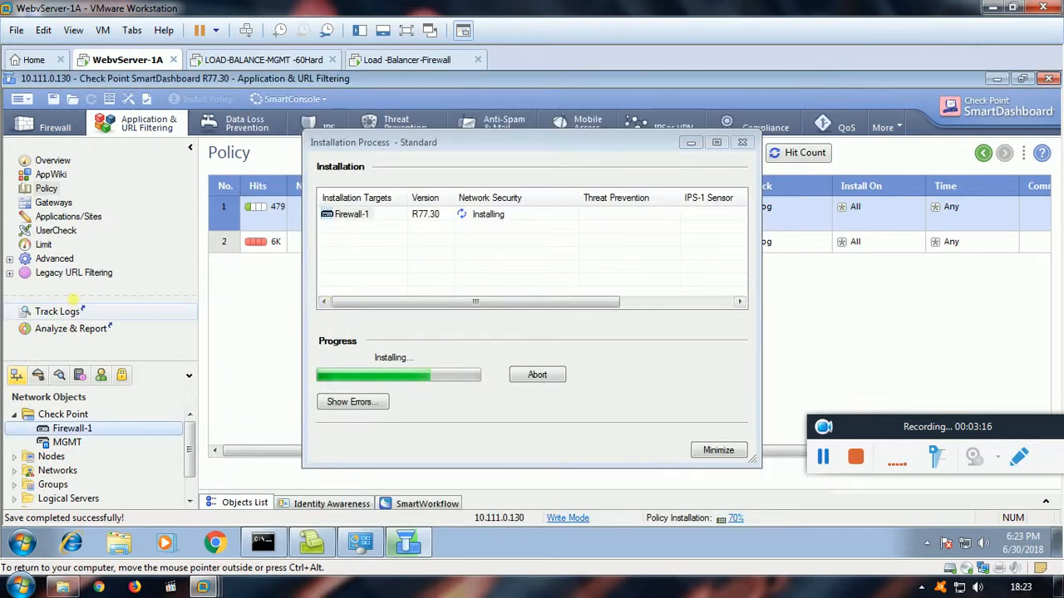
Step: Display the HTTPS Inspection policy under the advanced Application & URL Filtering settings, minimizing the installation progress window
click(9, 258)
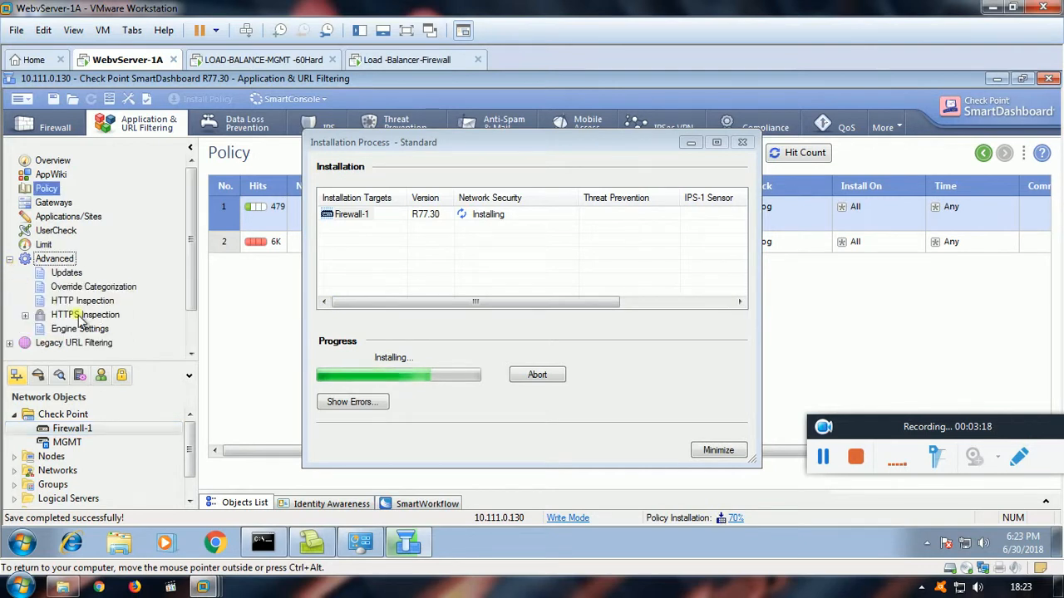
click(25, 315)
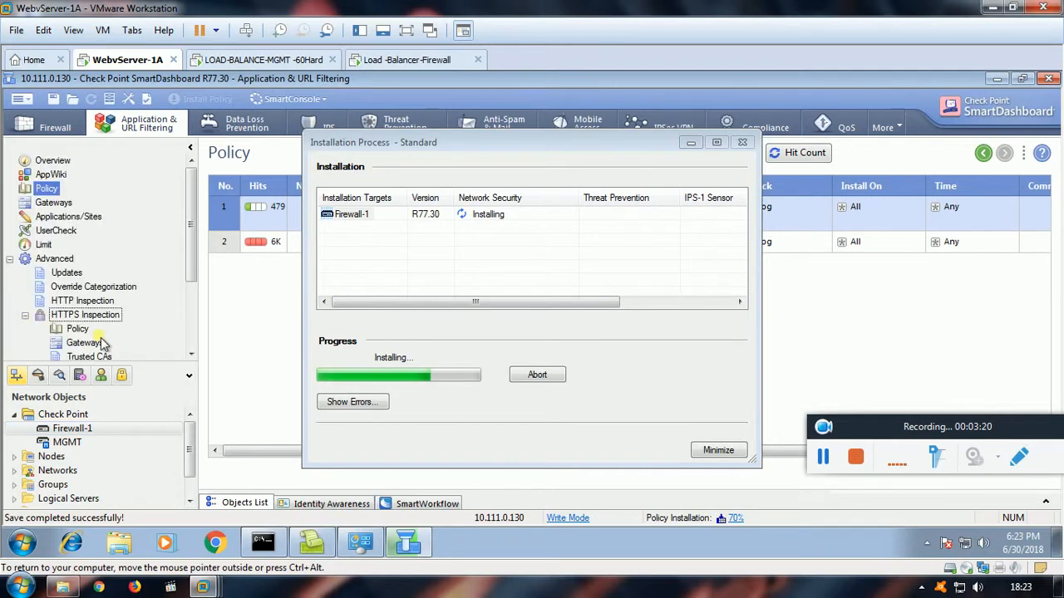
click(58, 327)
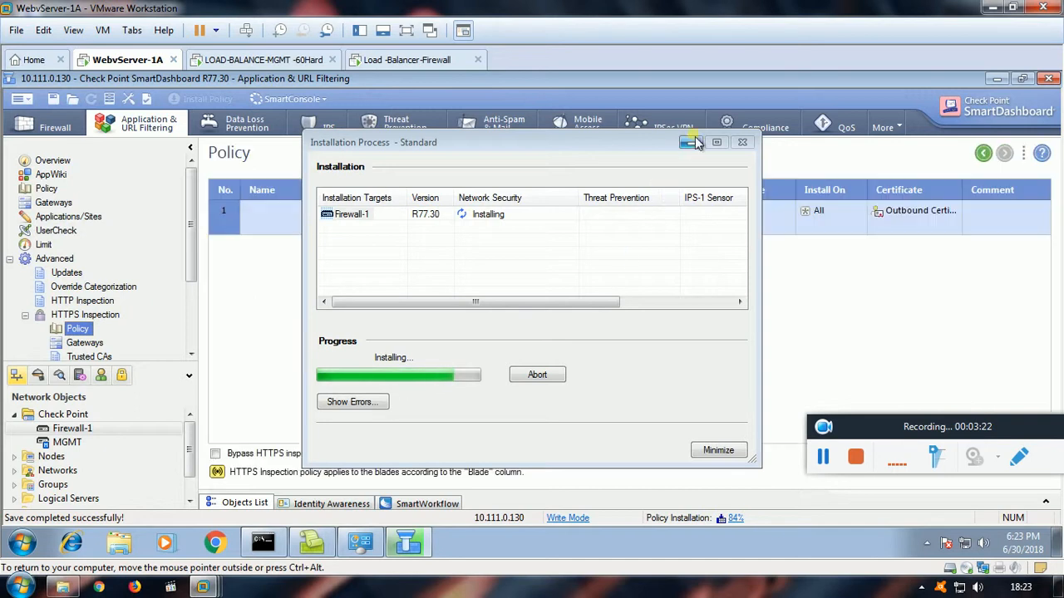
click(692, 143)
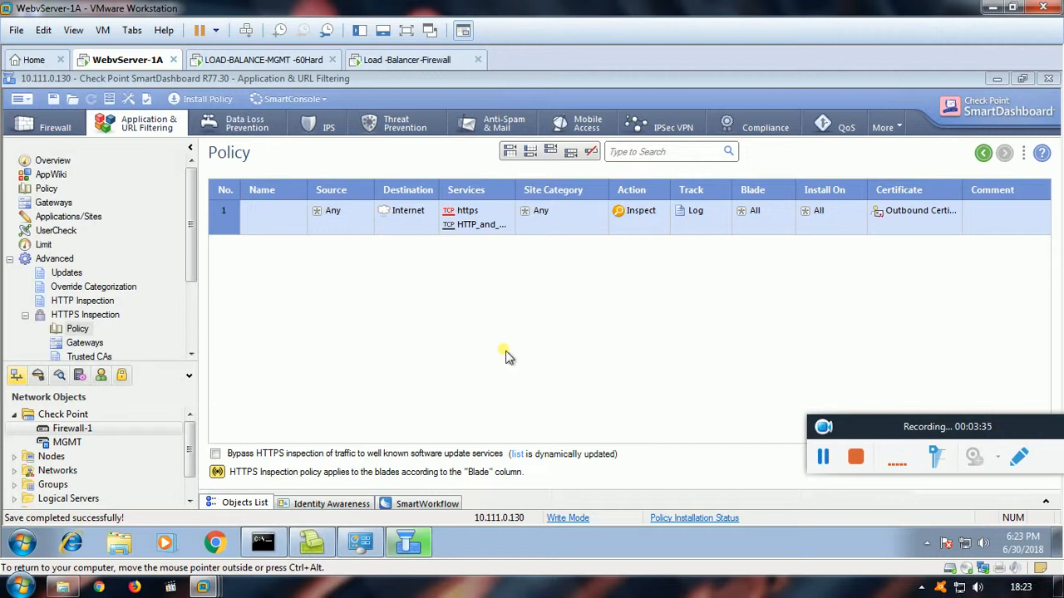
Step: Switch to Chrome in the virtual machine and search Google for "saple http PDF file download"
click(218, 546)
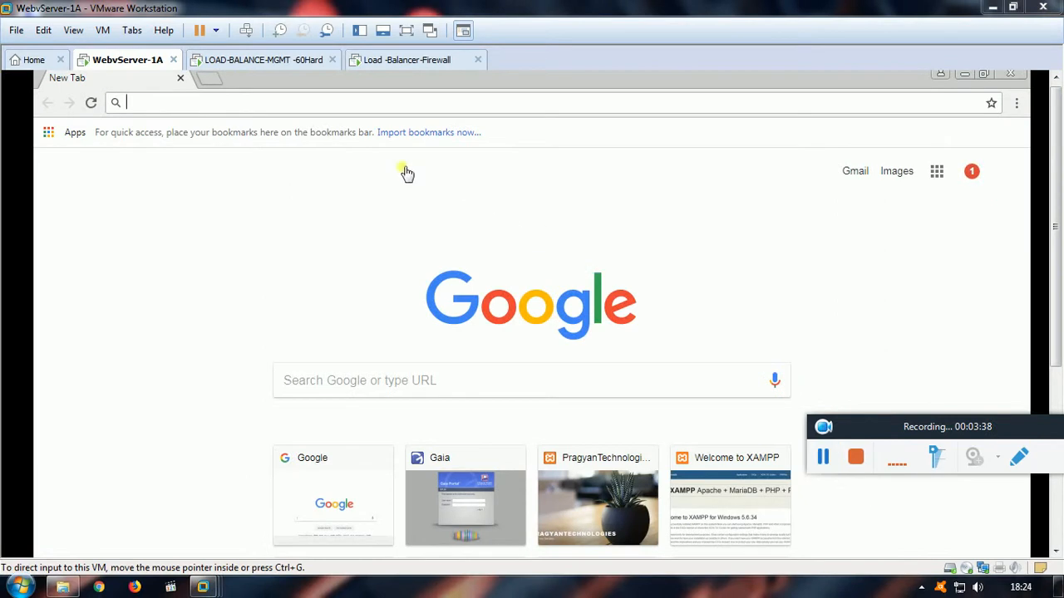
click(165, 104)
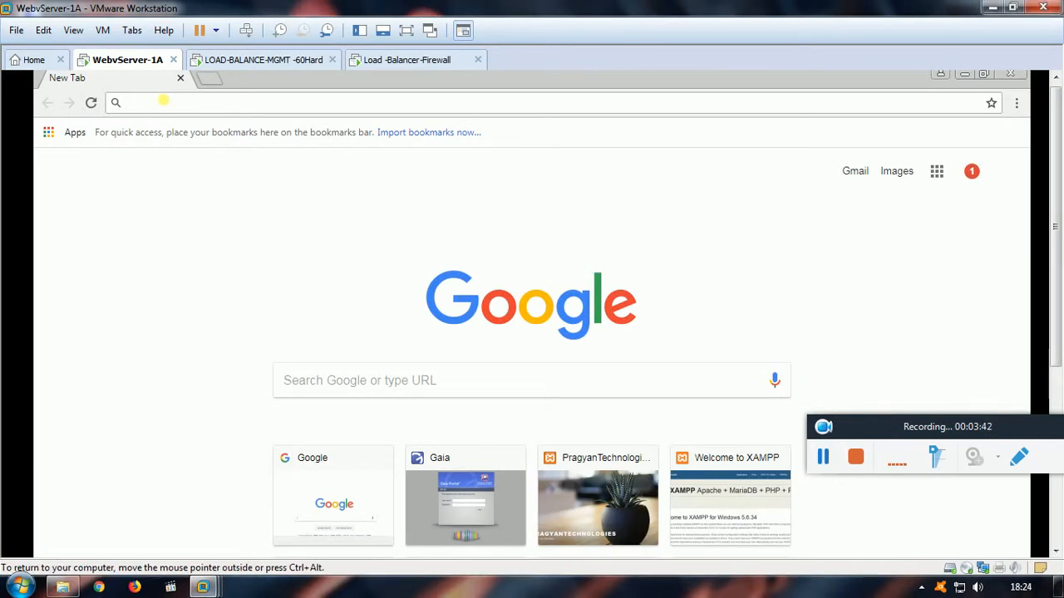
text(saple h)
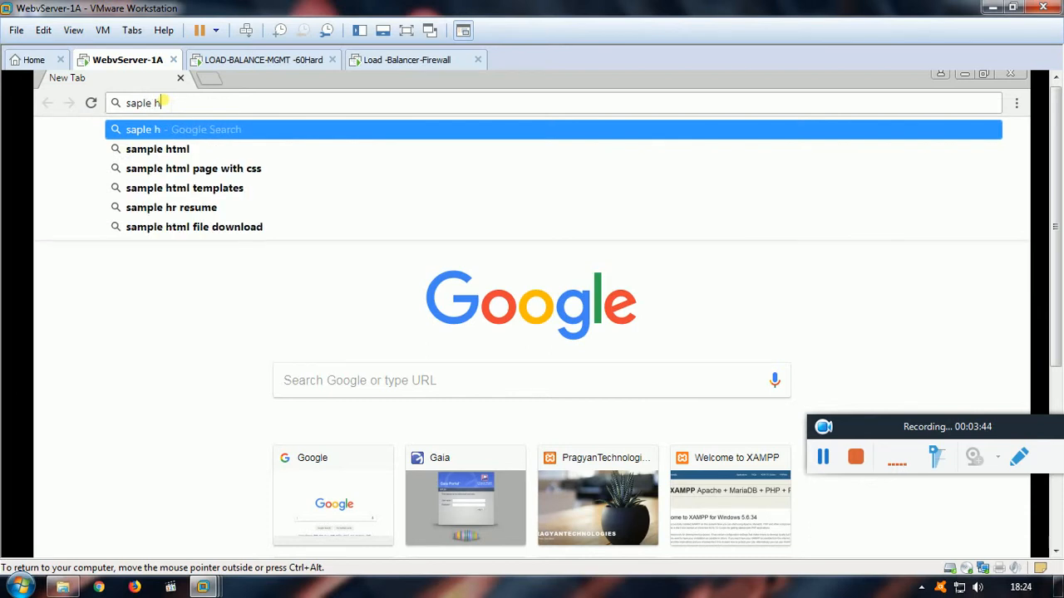
text(ttp PDF )
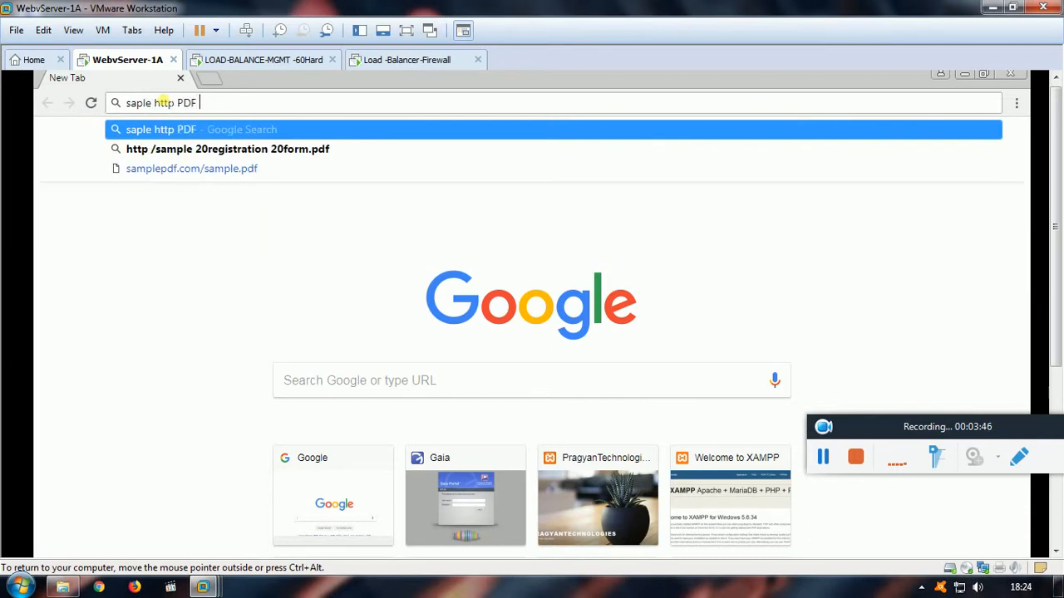
text(files)
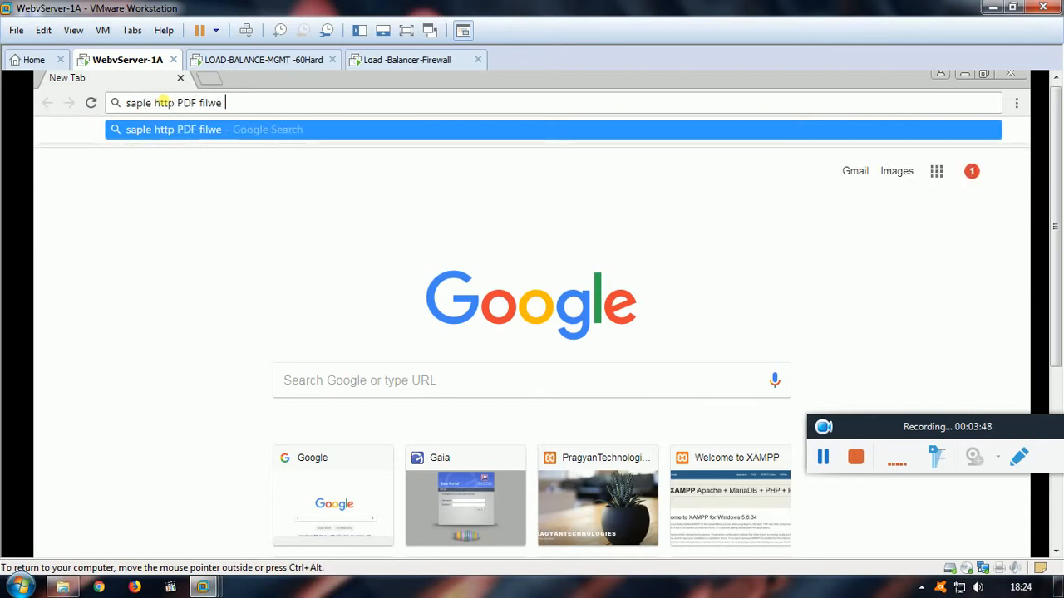
key(BackSpace)
key(BackSpace)
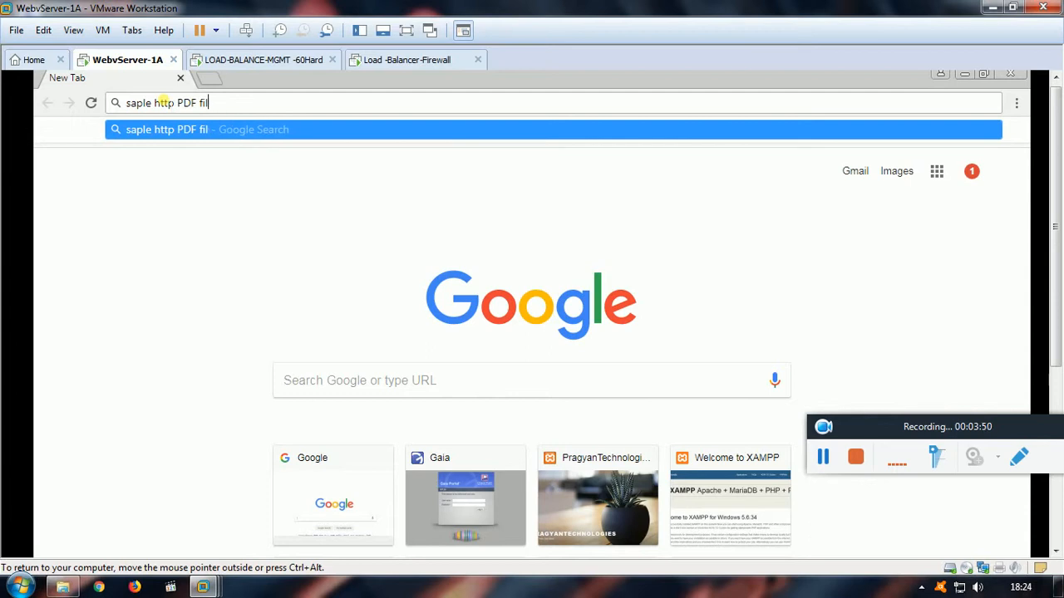
text(e download)
key(Return)
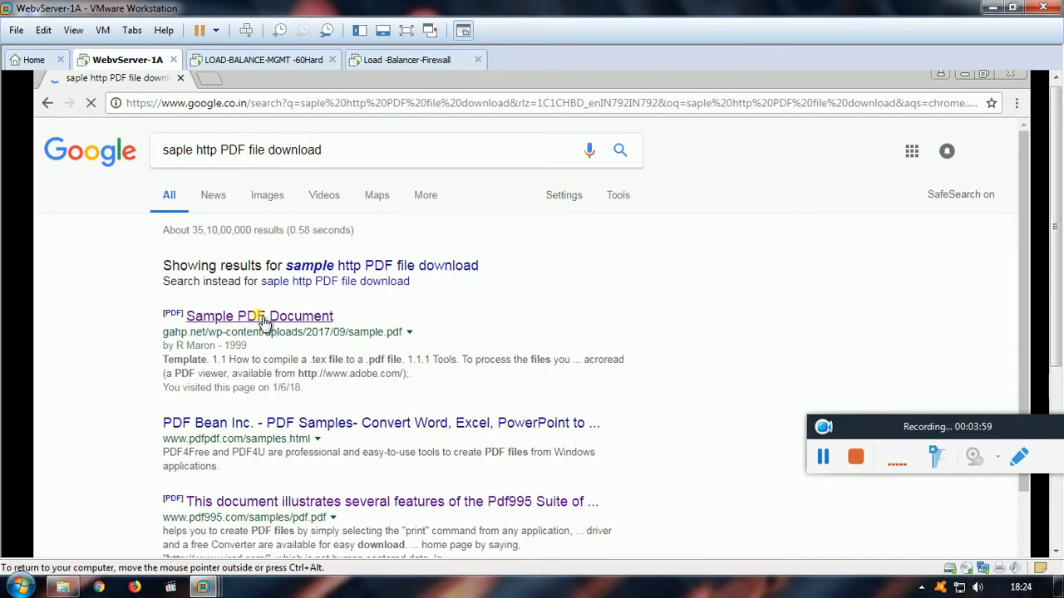
Step: Open the "Sample PDF Document" and "PDF Bean Inc. - PDF Samples" results in new tabs and view the first one
right_click(263, 323)
click(297, 326)
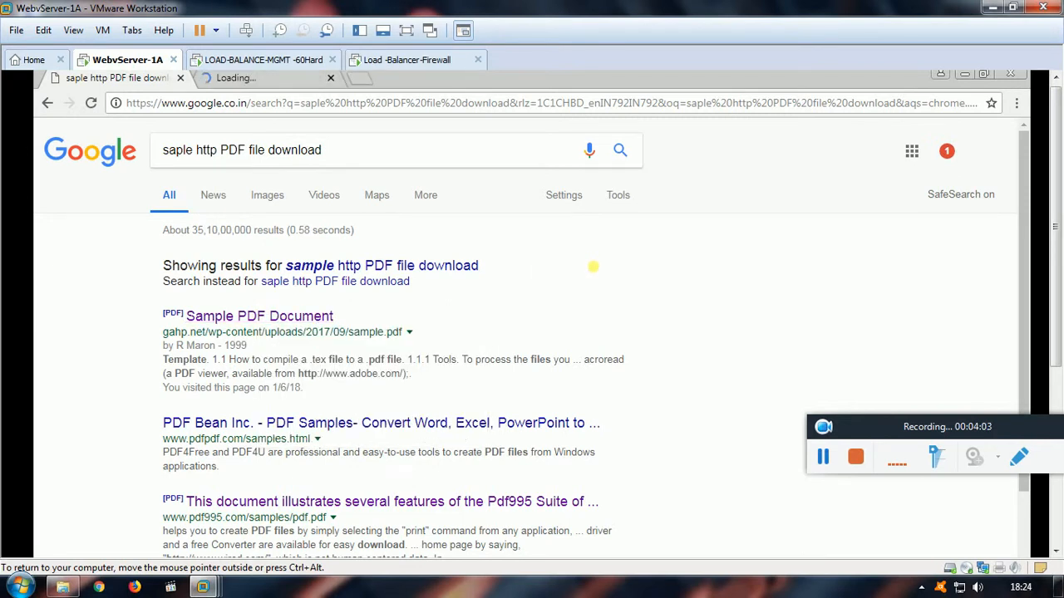
scroll(530, 292, down, 1)
scroll(330, 344, down, 1)
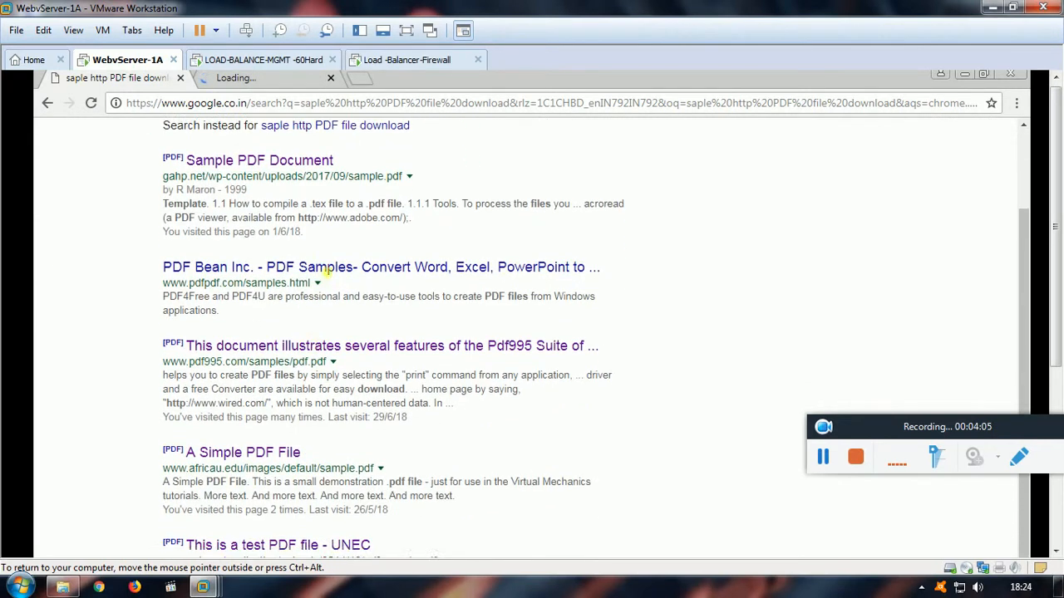
right_click(338, 275)
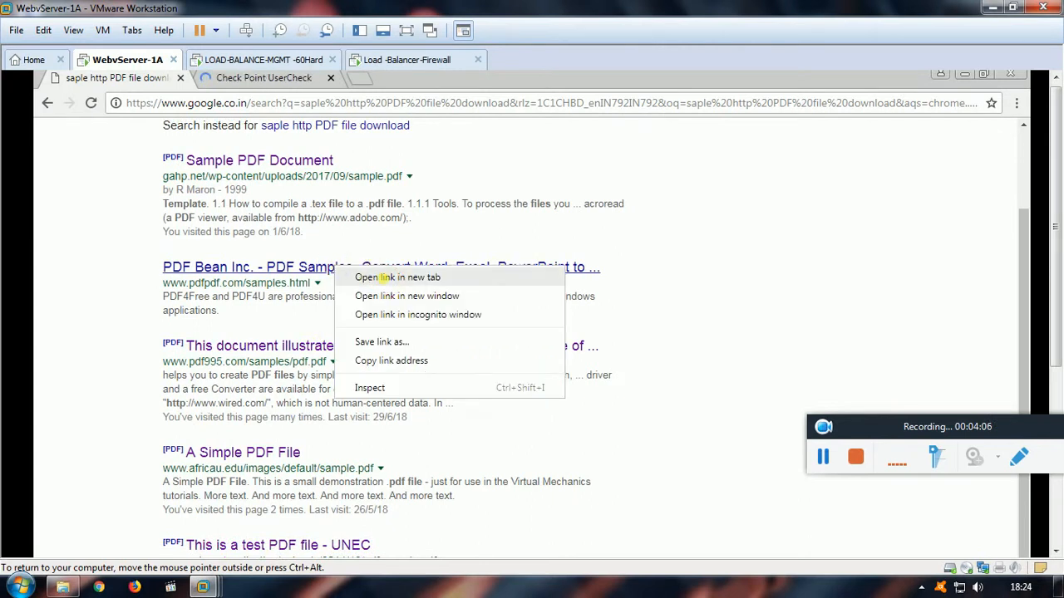
click(387, 278)
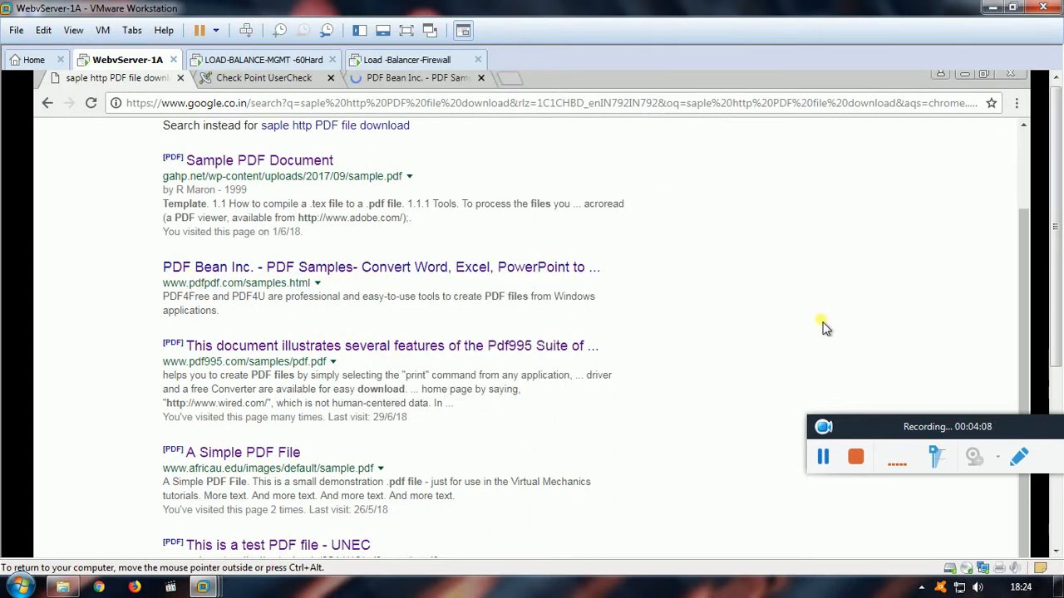
scroll(823, 326, up, 2)
click(278, 78)
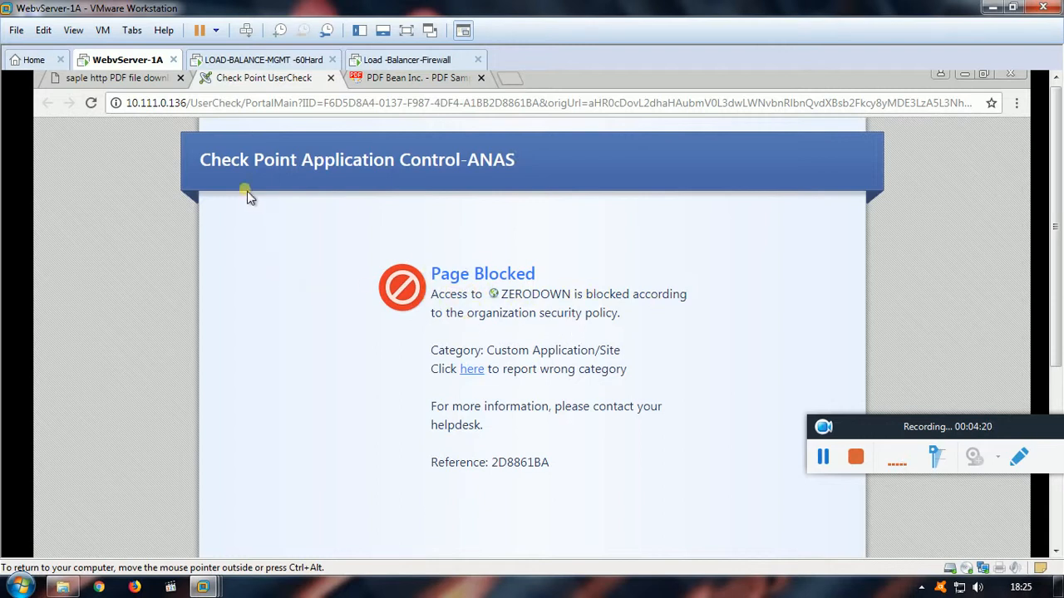
Step: Return to the Google results and search for "saple http excel file download"
click(125, 78)
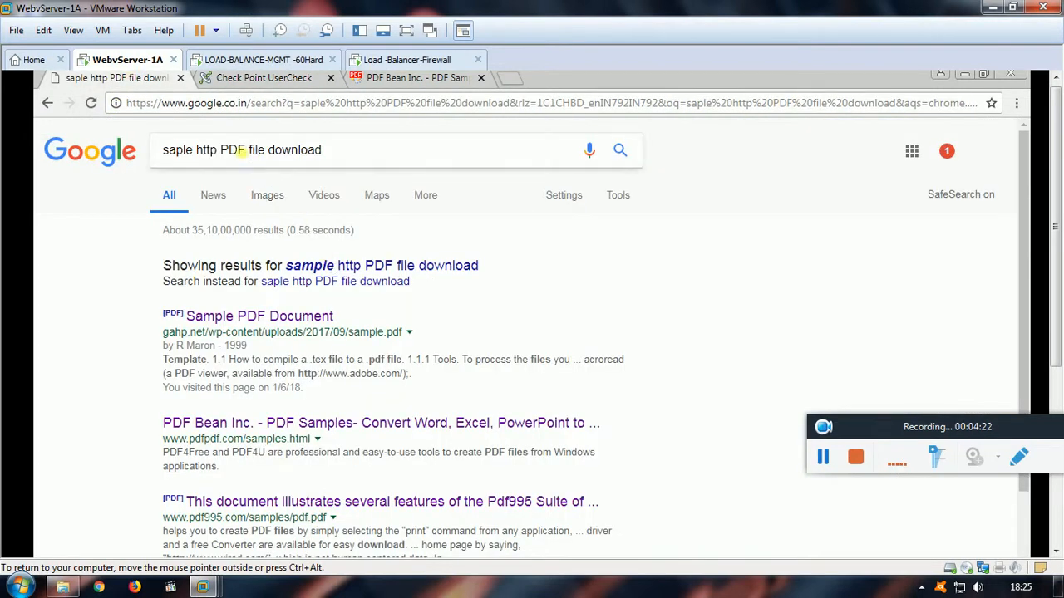
click(241, 150)
drag(244, 151, 233, 150)
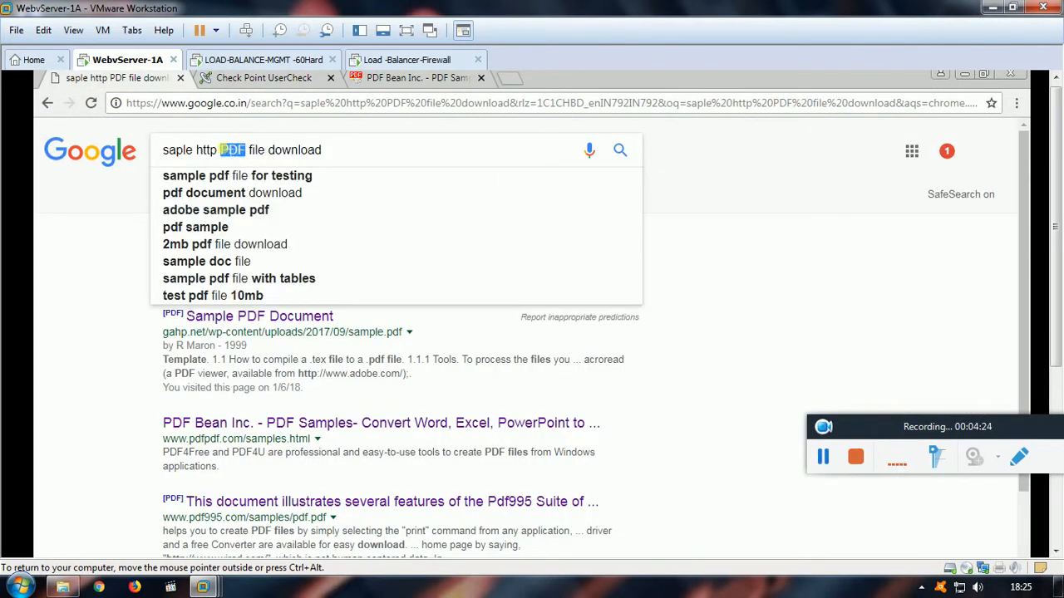
text(excel)
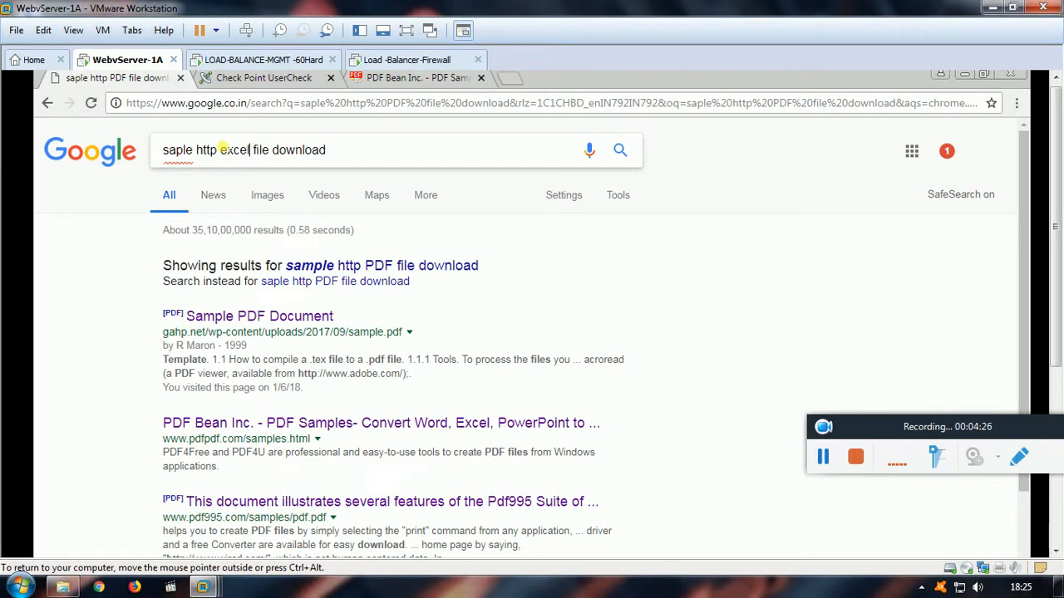
key(Return)
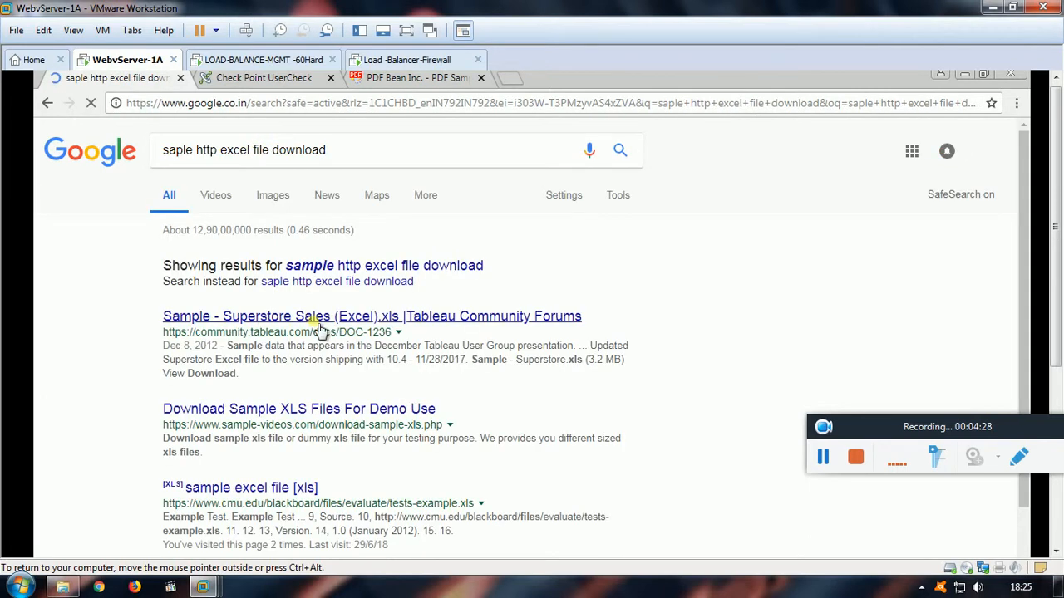
Step: Open the Tableau "Sample - Superstore Sales (Excel).xls" result in a new tab and compare it with the Check Point UserCheck pages
right_click(327, 324)
click(366, 333)
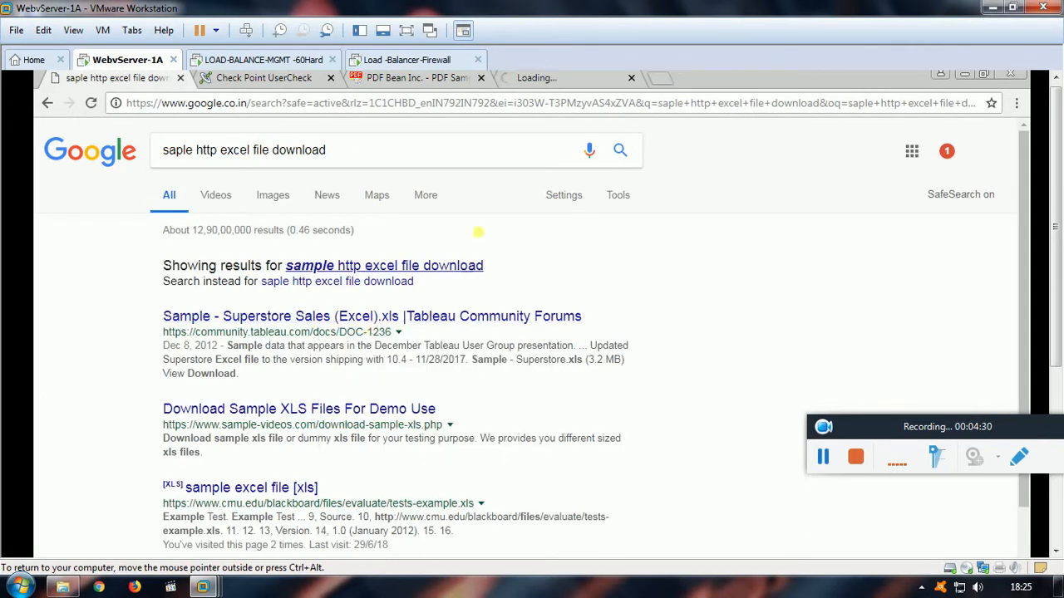
click(405, 76)
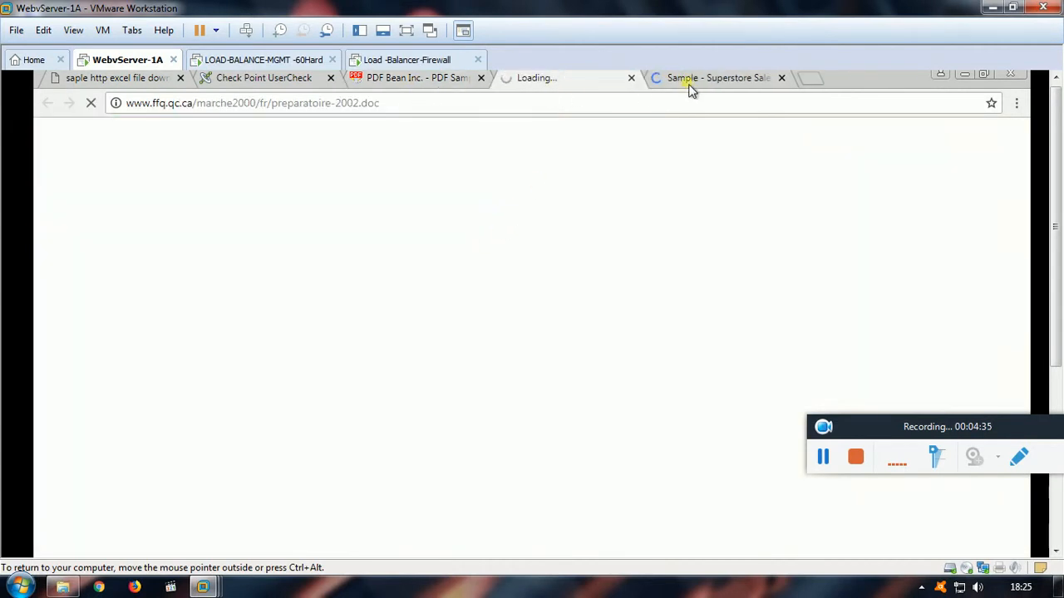
click(699, 86)
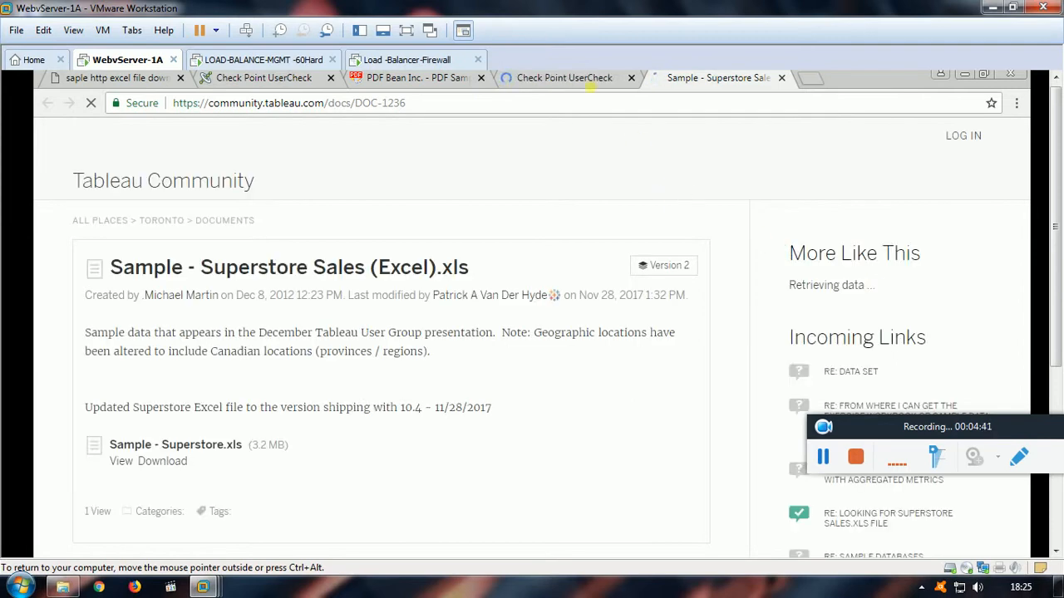
click(574, 77)
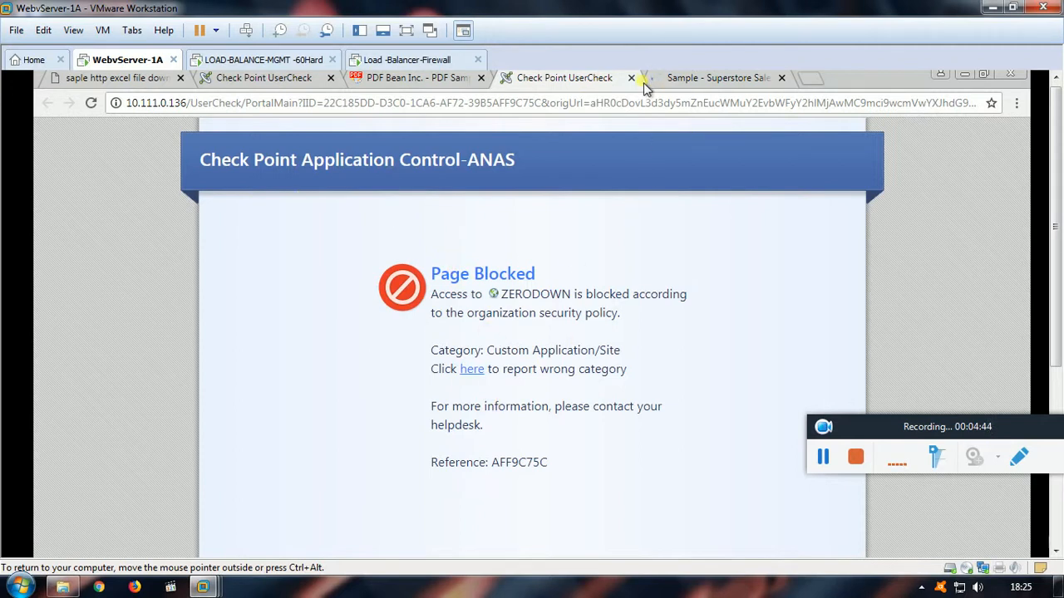
click(719, 81)
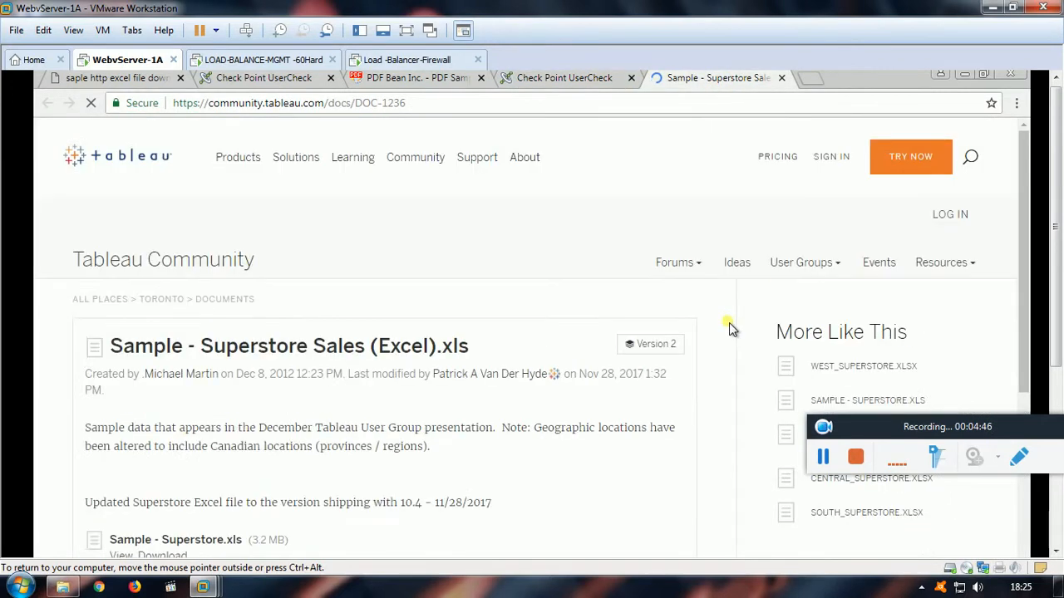
scroll(729, 322, down, 15)
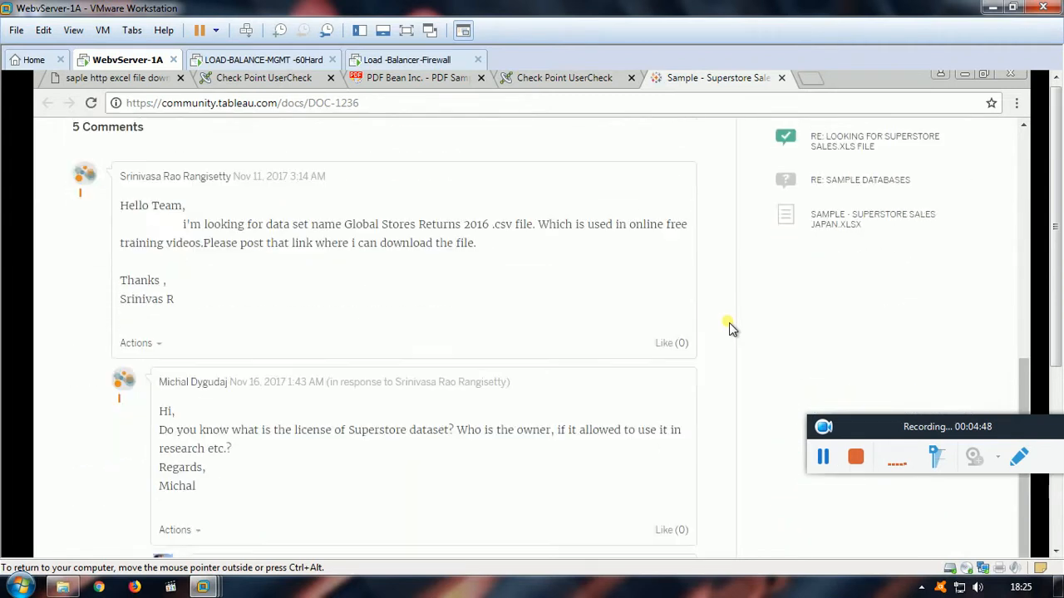
scroll(729, 324, down, 2)
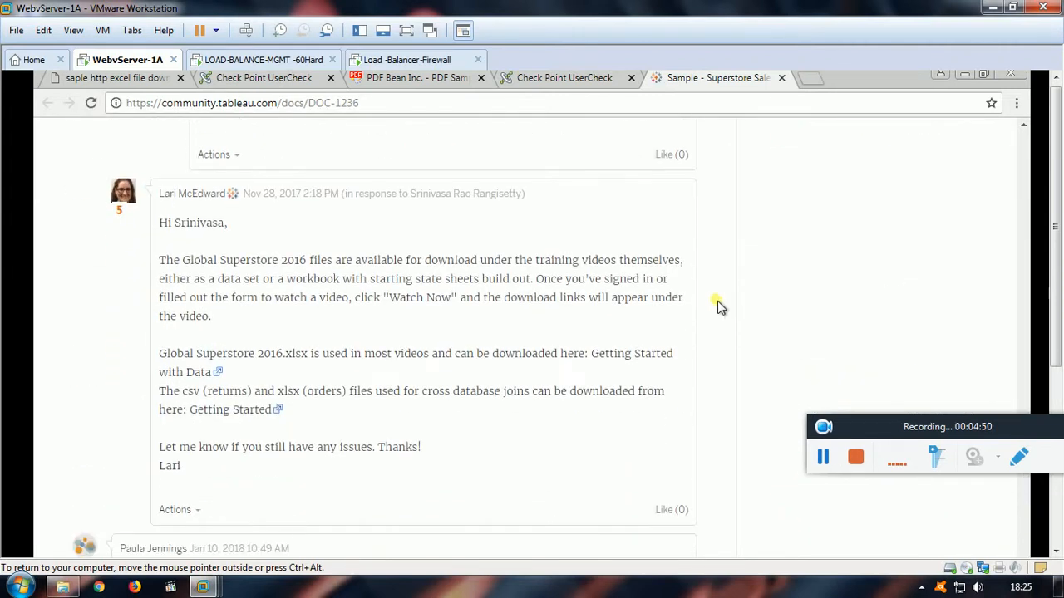
click(280, 80)
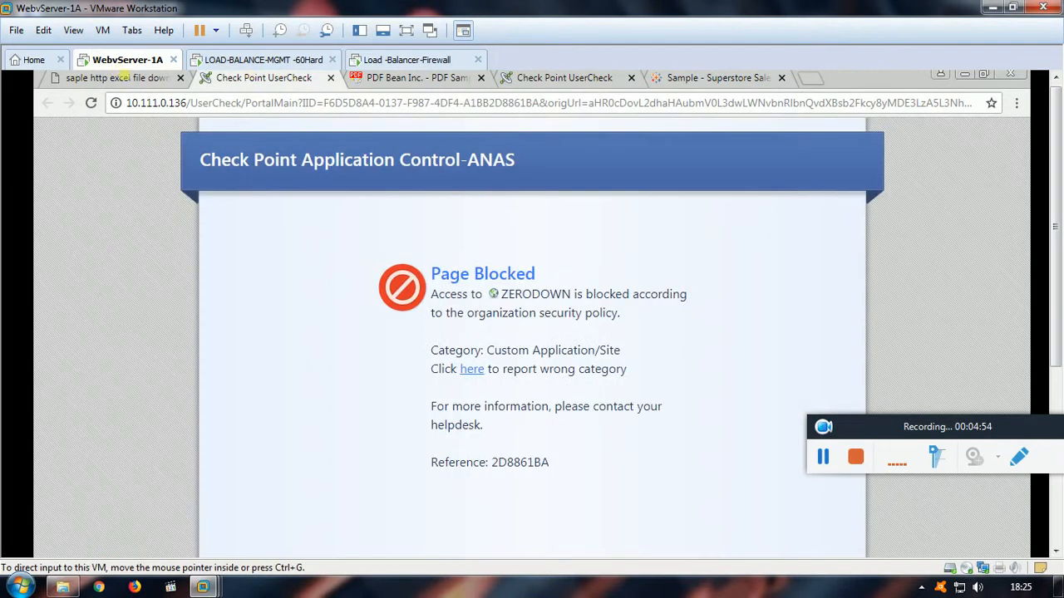
Step: Change the Google search to "saple https excel file download"
click(127, 81)
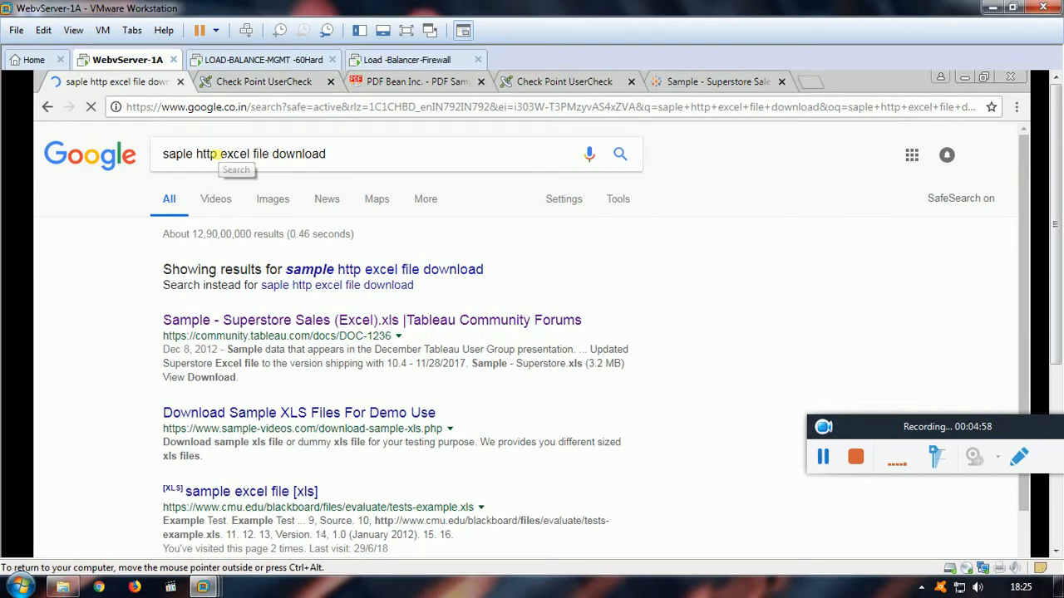
click(219, 154)
text(s)
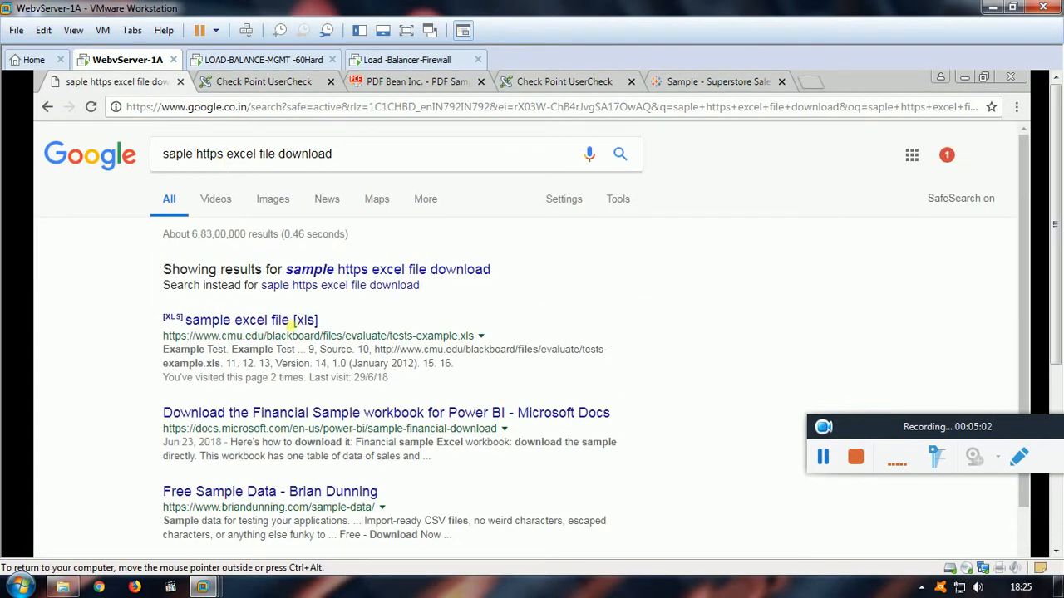
Step: Try to open the cmu.edu "sample excel file [xls]" result in a new tab and again directly, checking the UserCheck page in between
right_click(269, 331)
click(308, 338)
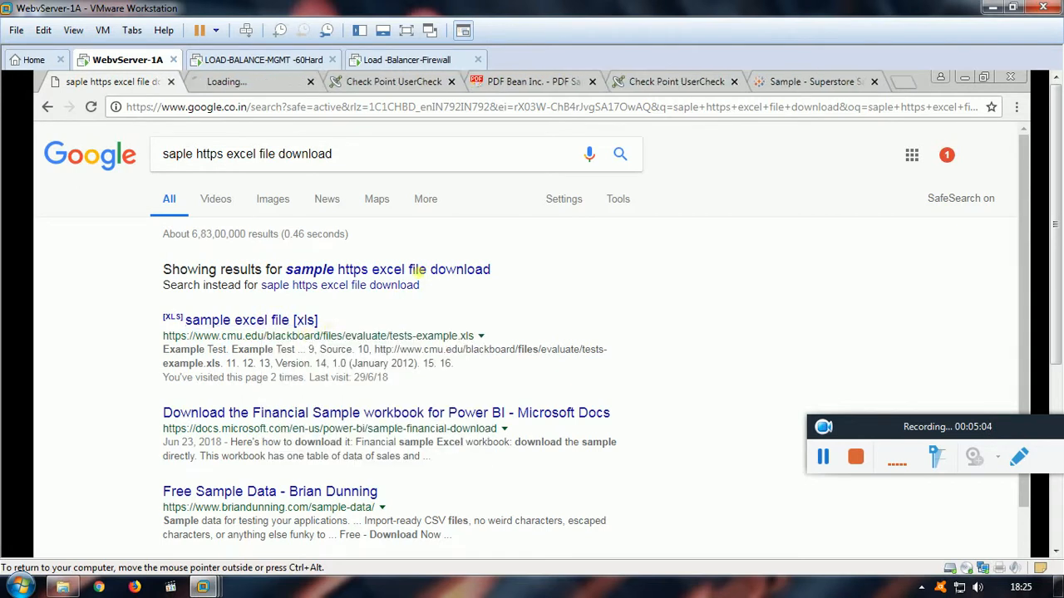
click(254, 87)
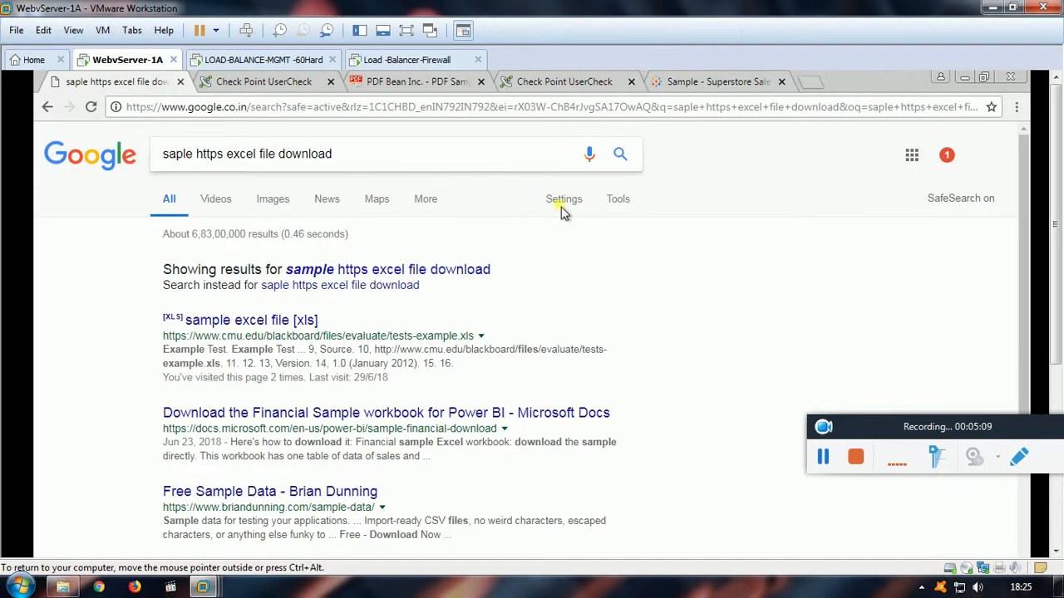
click(293, 83)
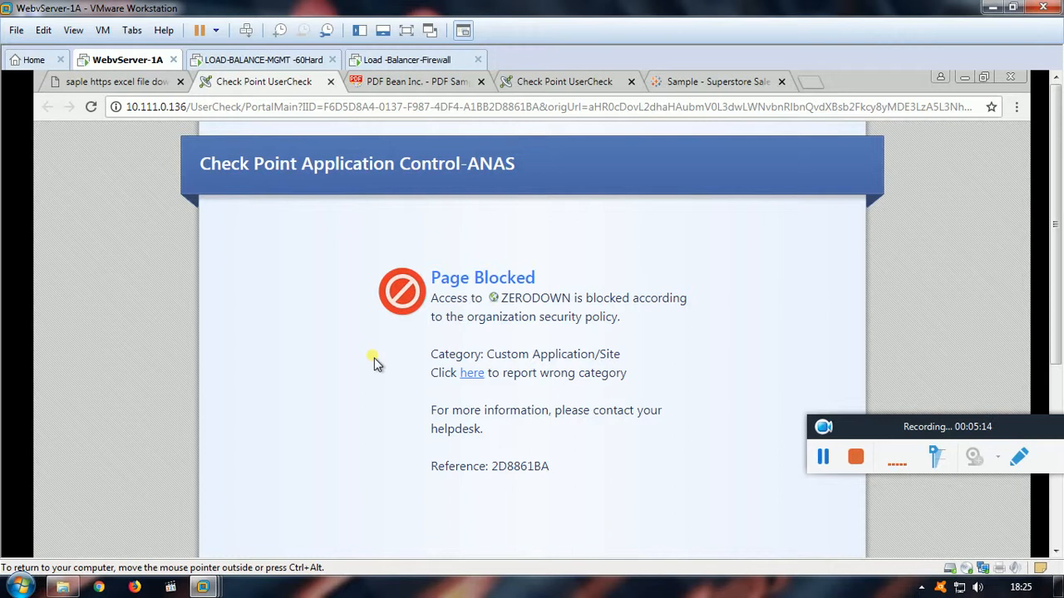
click(108, 81)
click(245, 326)
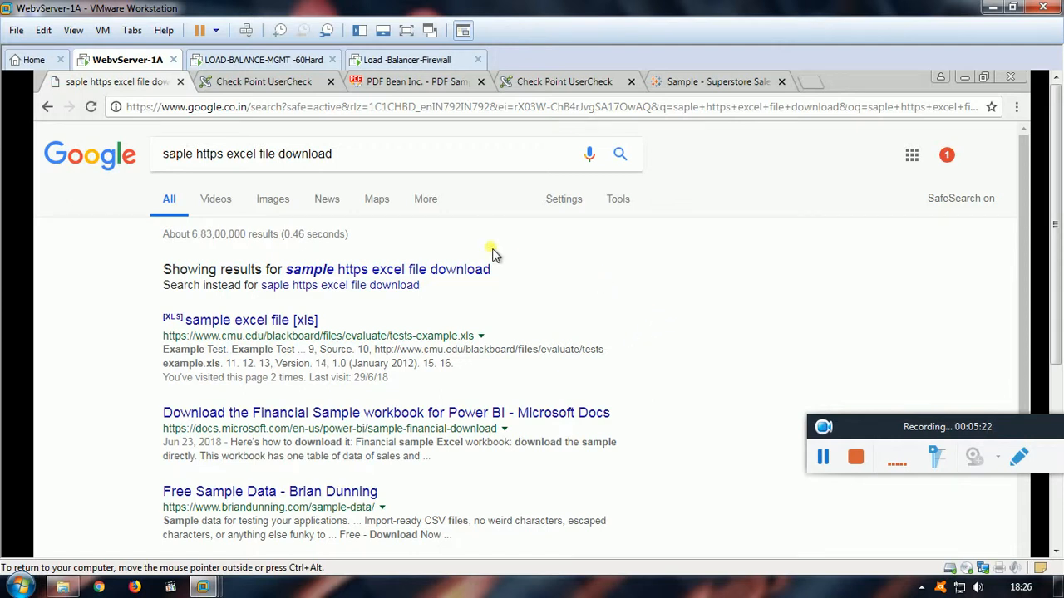
scroll(519, 285, down, 5)
scroll(519, 282, up, 3)
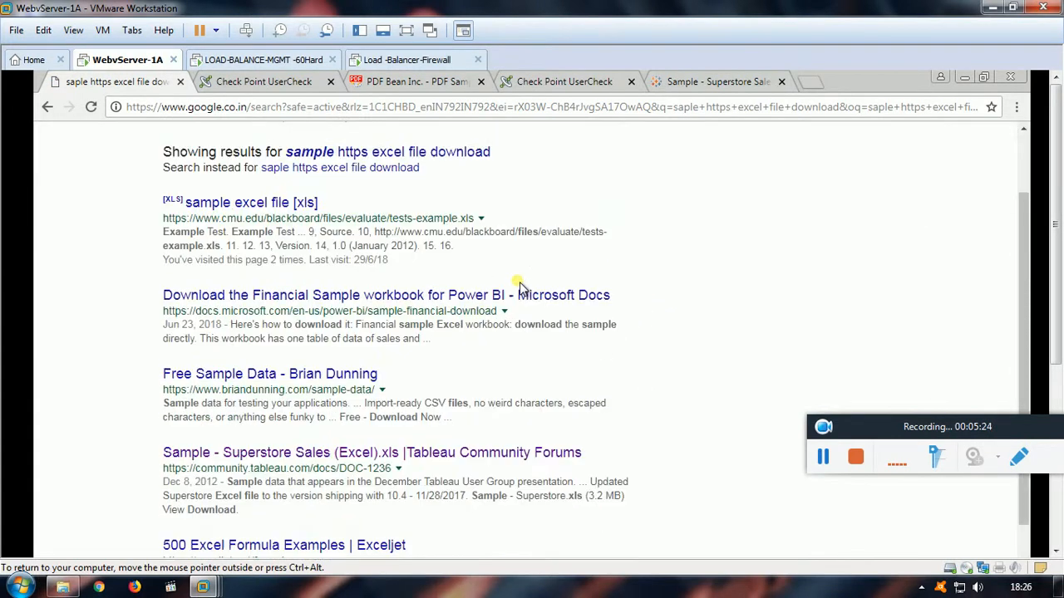
scroll(519, 282, down, 7)
scroll(520, 282, up, 9)
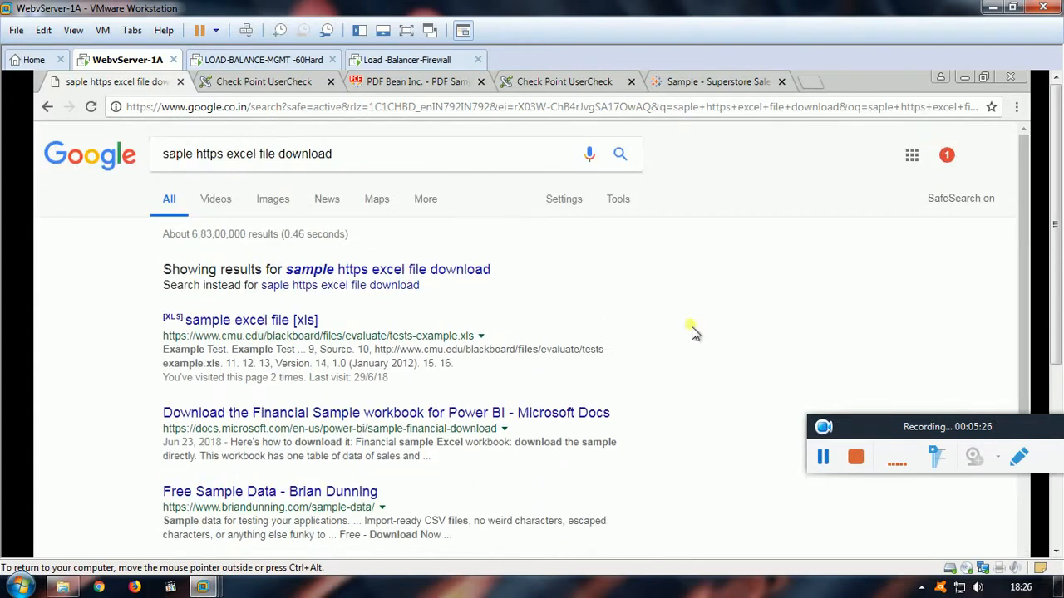
click(823, 456)
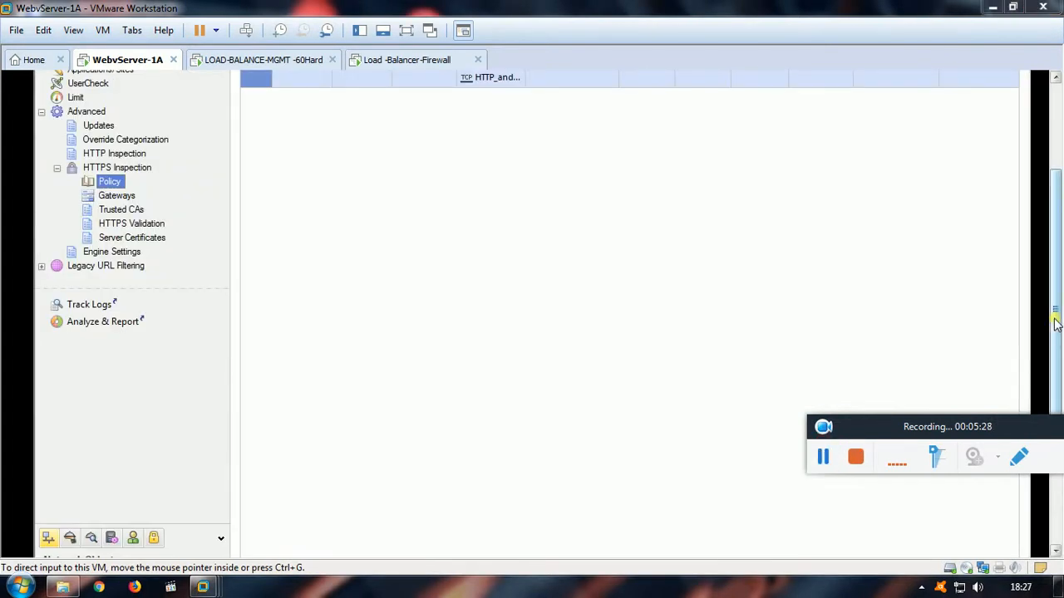
Step: Disable the Application Control and URL Filtering blades on the Firewall-1 gateway, enable Anti-Virus, and save its properties
drag(1055, 324, 1057, 422)
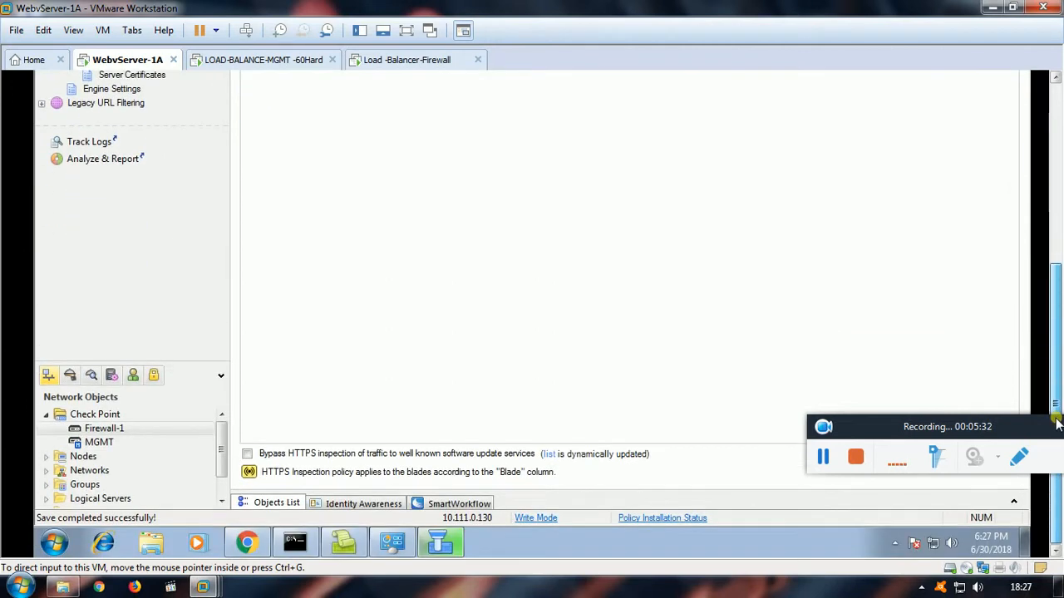
click(154, 434)
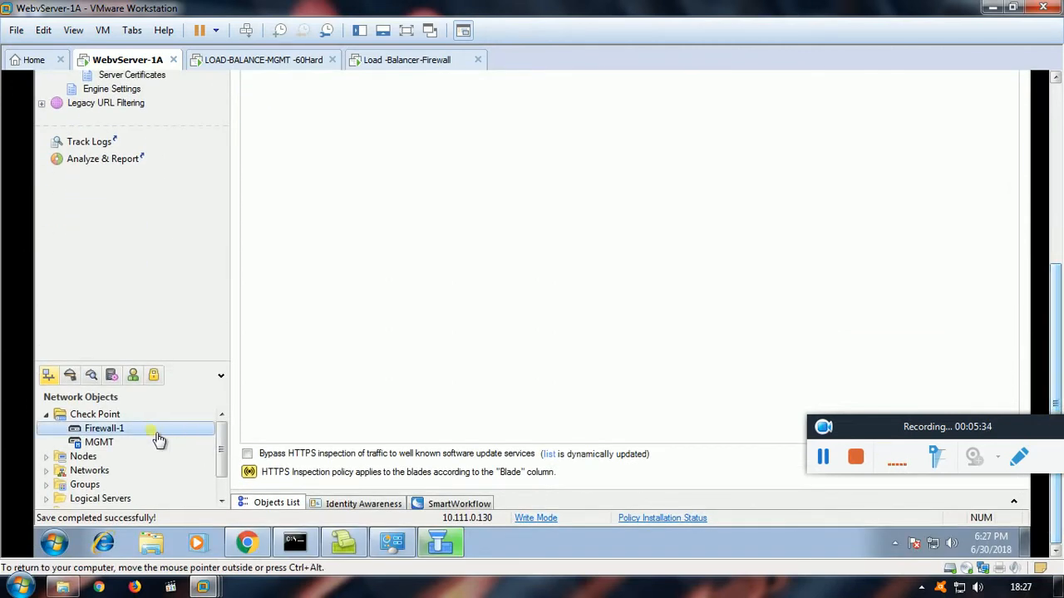
double_click(144, 429)
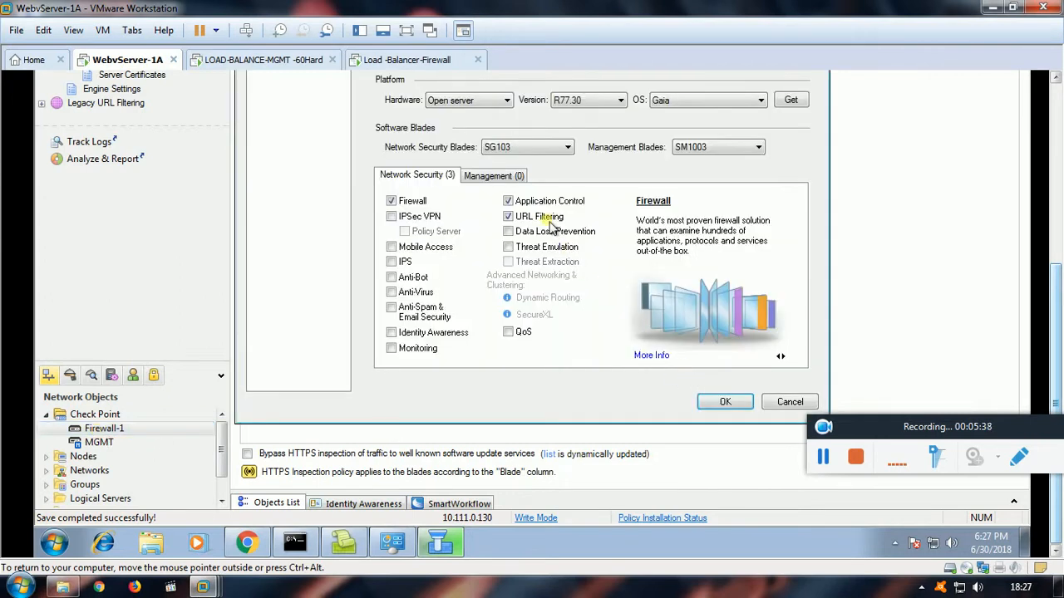
click(508, 202)
click(508, 216)
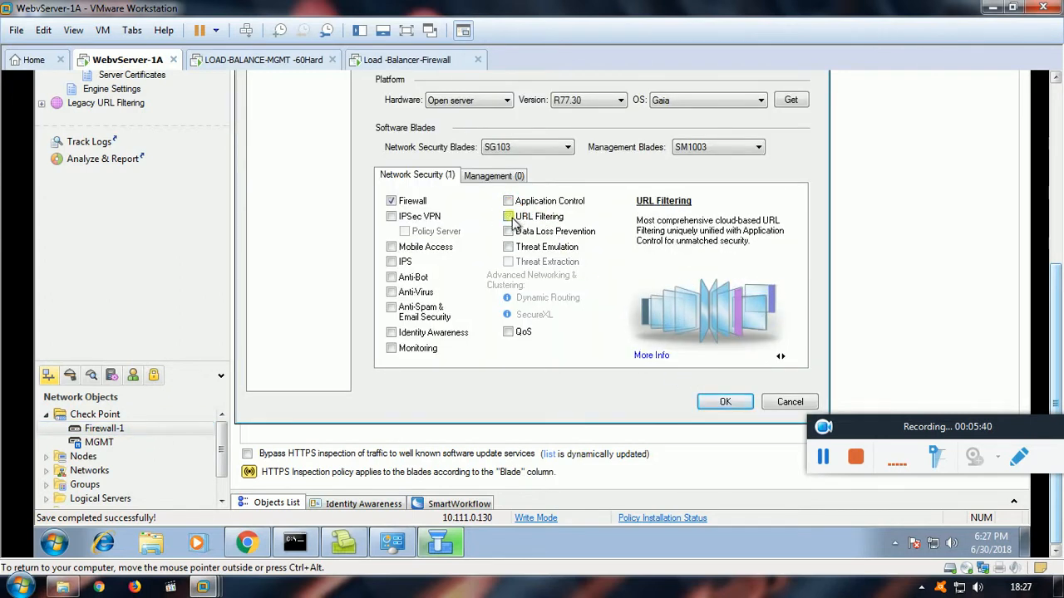
click(391, 292)
click(625, 204)
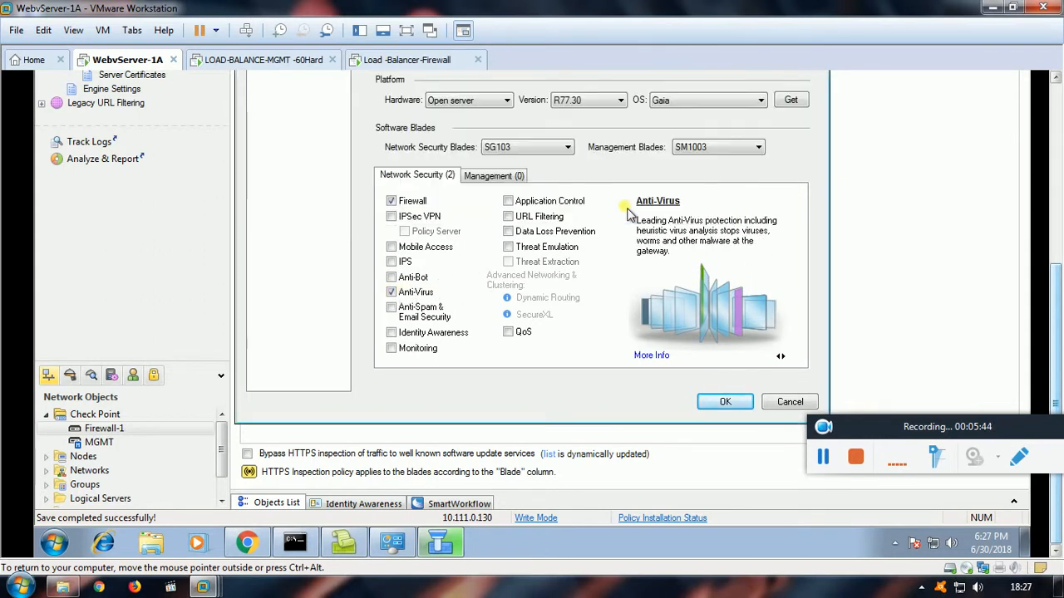
click(725, 404)
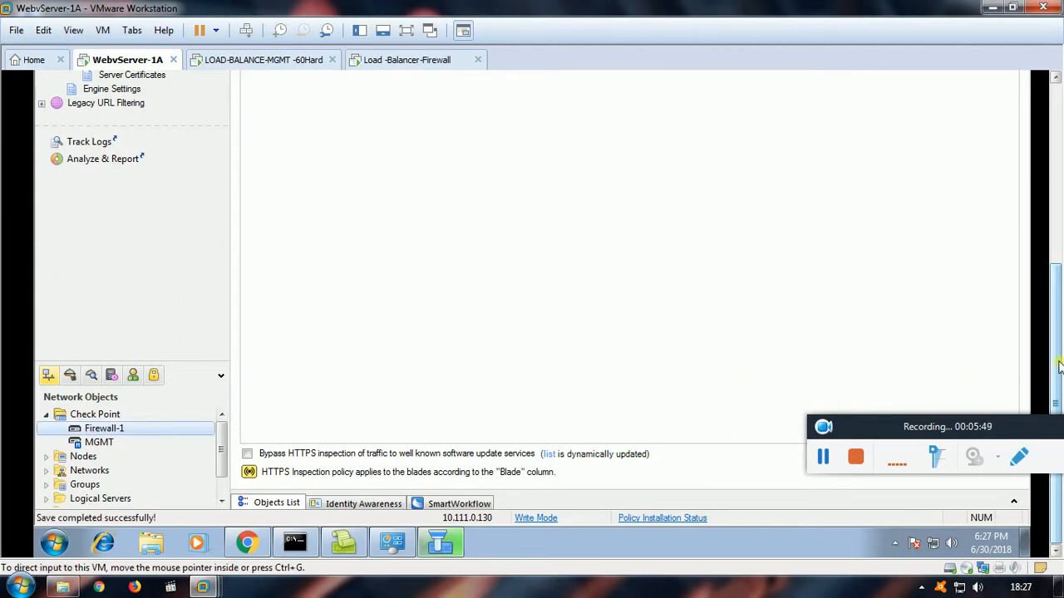
Step: Display the Threat Prevention policy rules
click(417, 123)
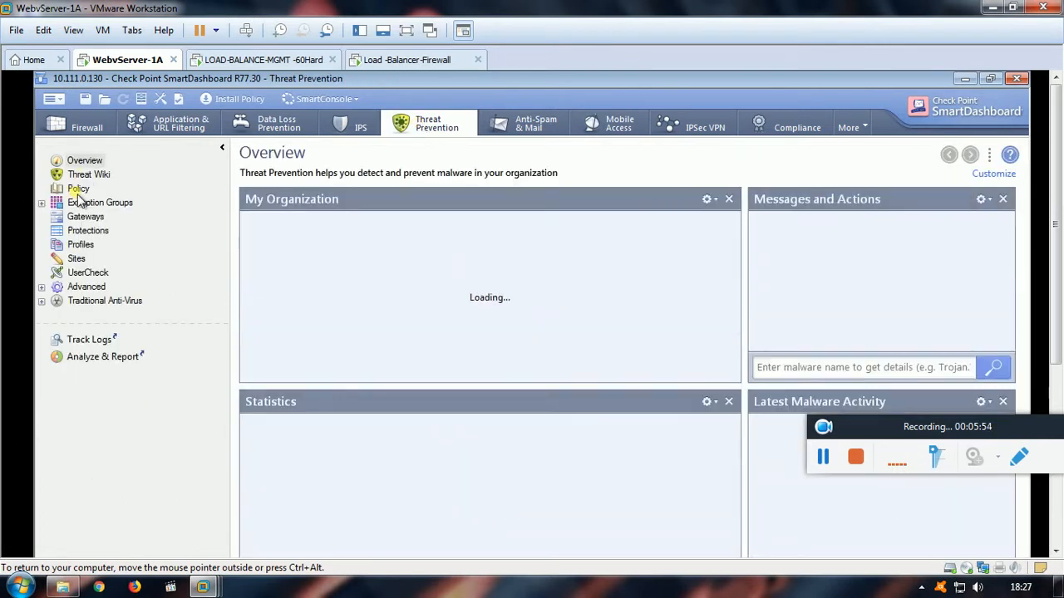
click(76, 190)
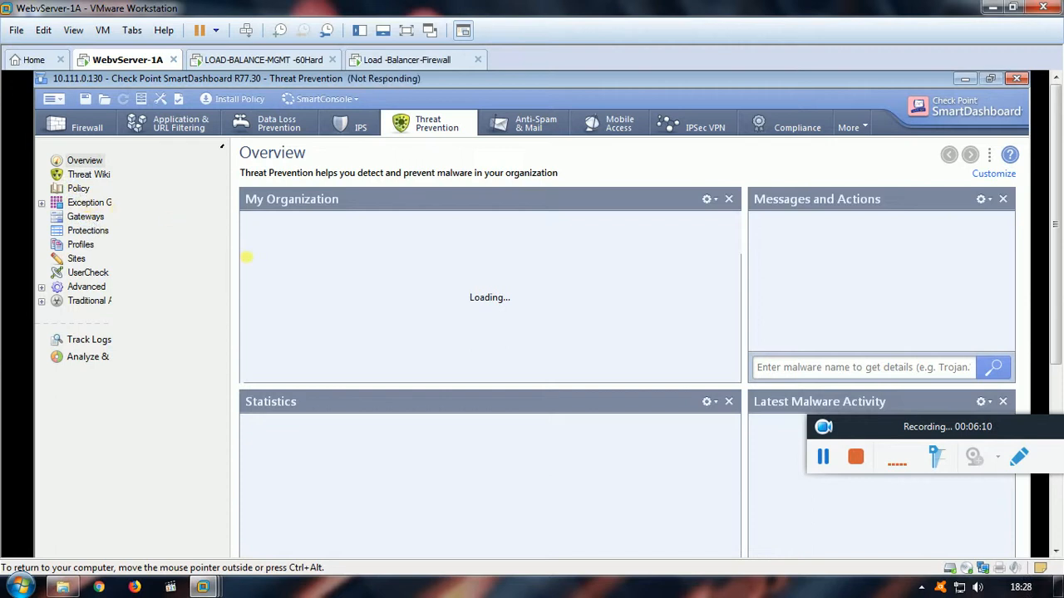
click(823, 457)
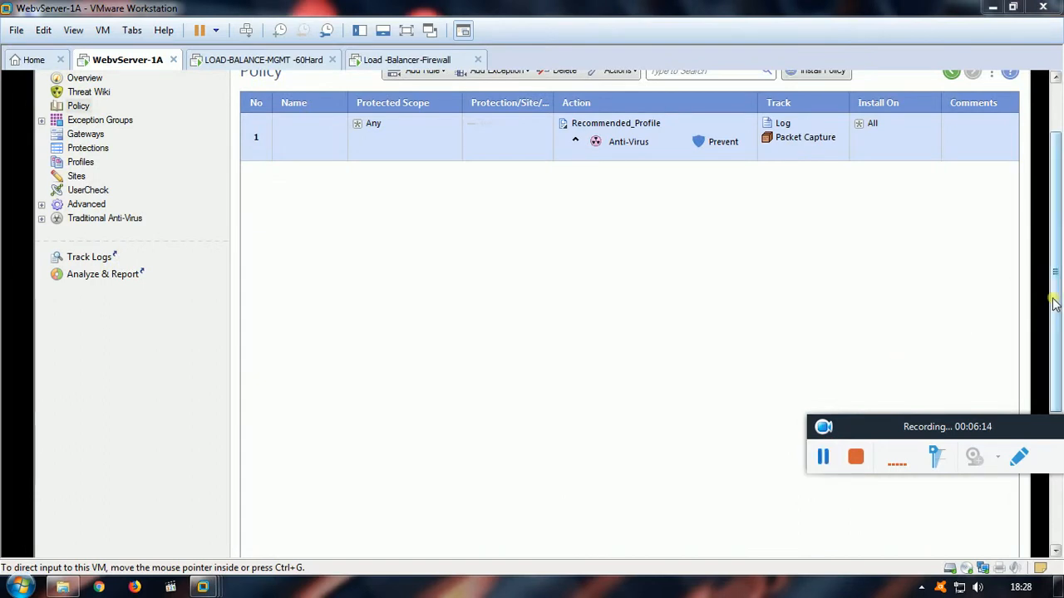
Step: Open the Recommended_Profile used by the Threat Prevention rule and display its Anti-Virus file type settings
scroll(1054, 305, up, 3)
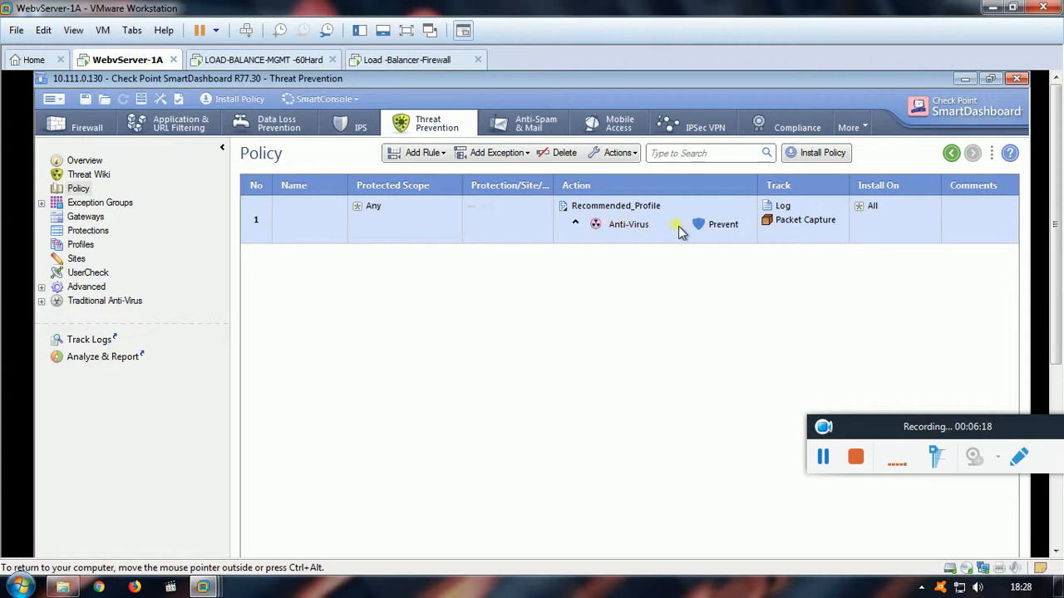
click(613, 206)
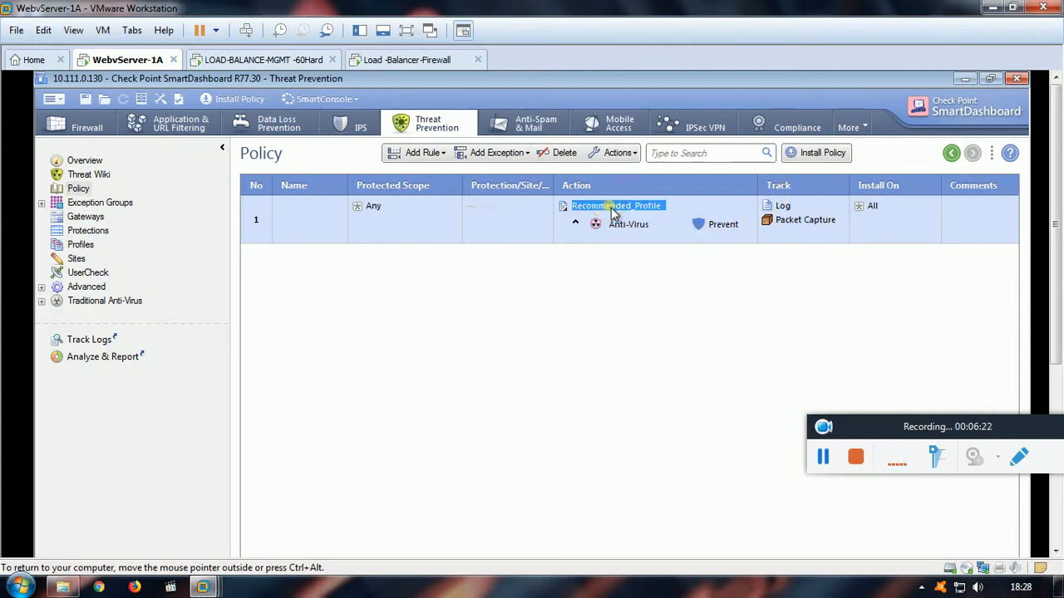
double_click(612, 208)
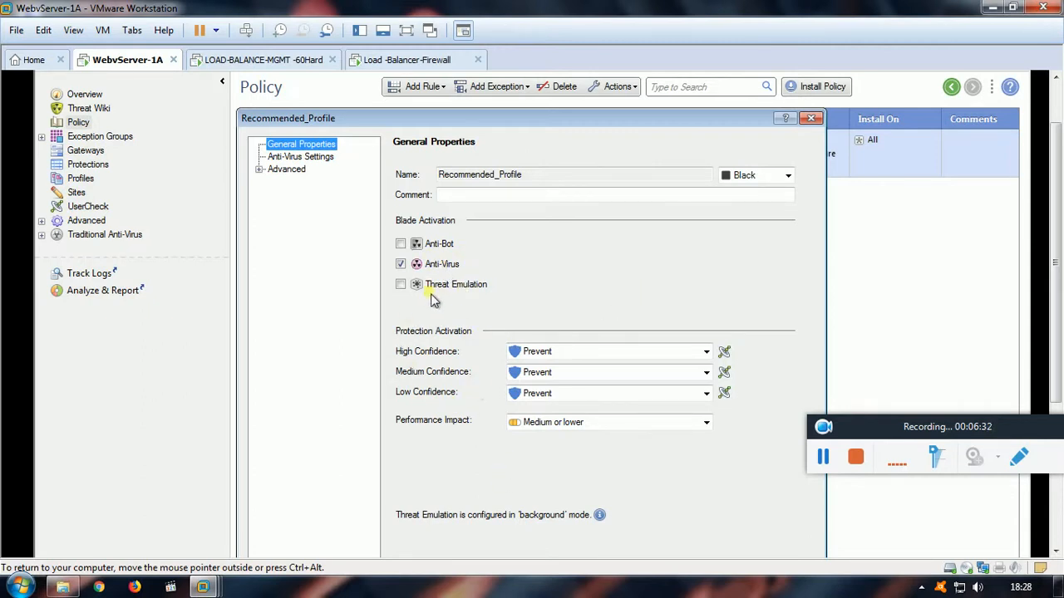
drag(1057, 235, 1056, 273)
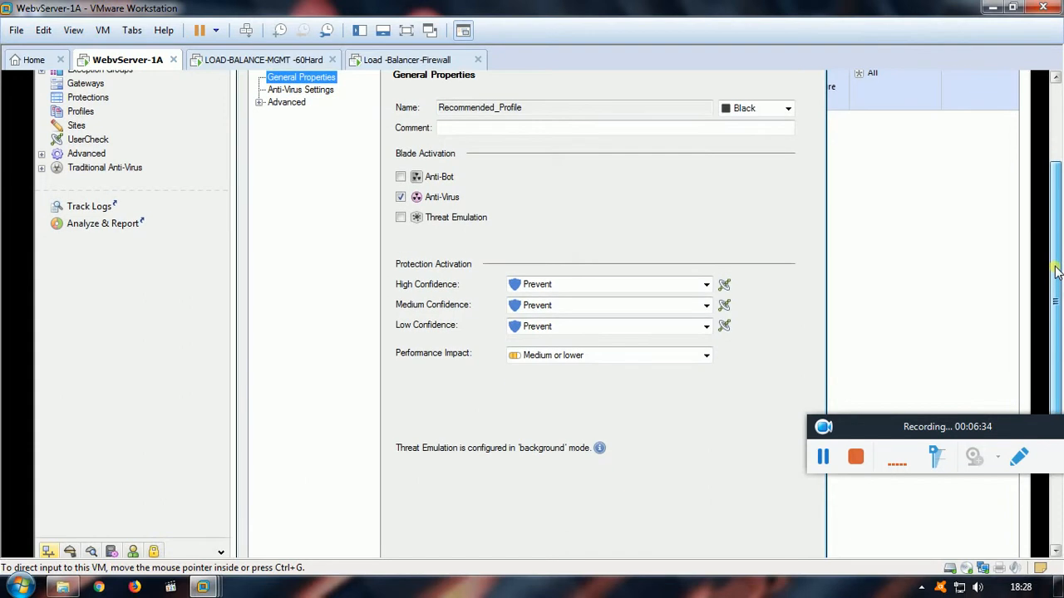
click(302, 92)
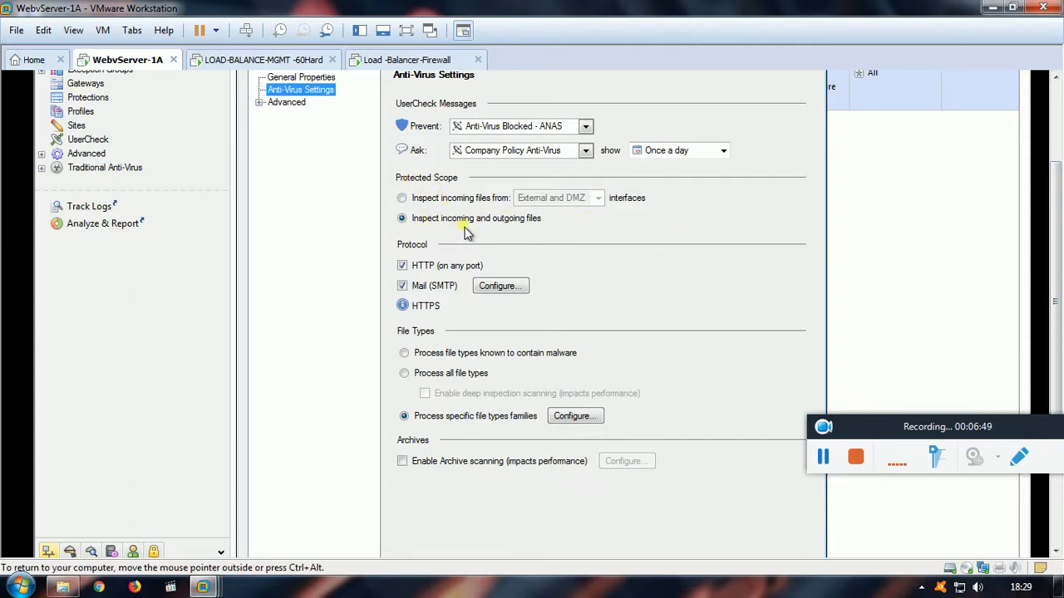
drag(1053, 281, 1054, 323)
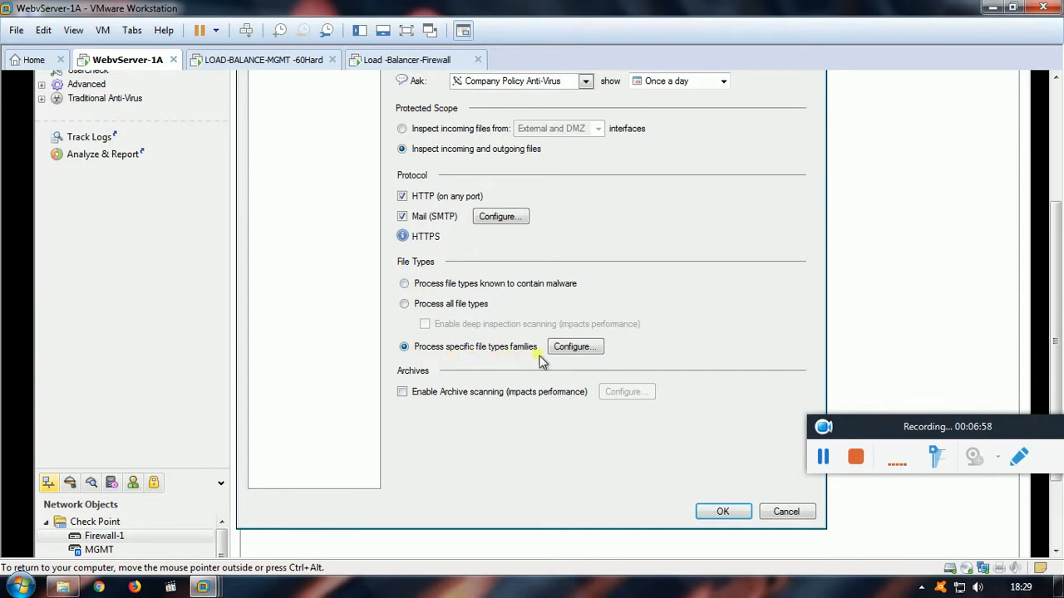
Step: In the specific file type families configuration, set the vb,vbe,vbs action to Block, review the list, and save the profile
click(585, 349)
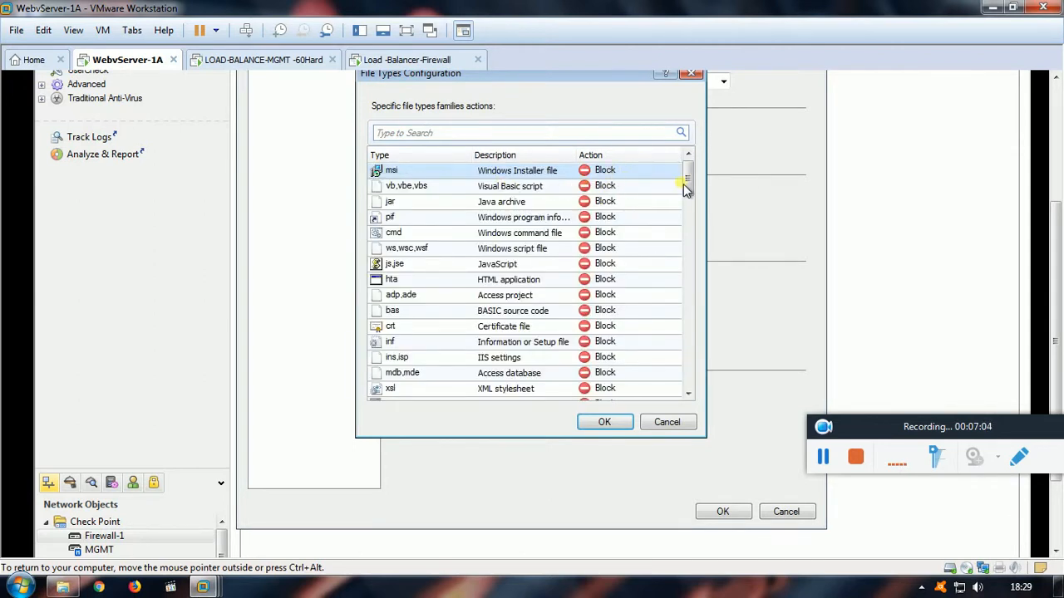
mouse_move(689, 182)
mouse_down()
mouse_move(691, 392)
mouse_move(692, 170)
mouse_up()
click(615, 187)
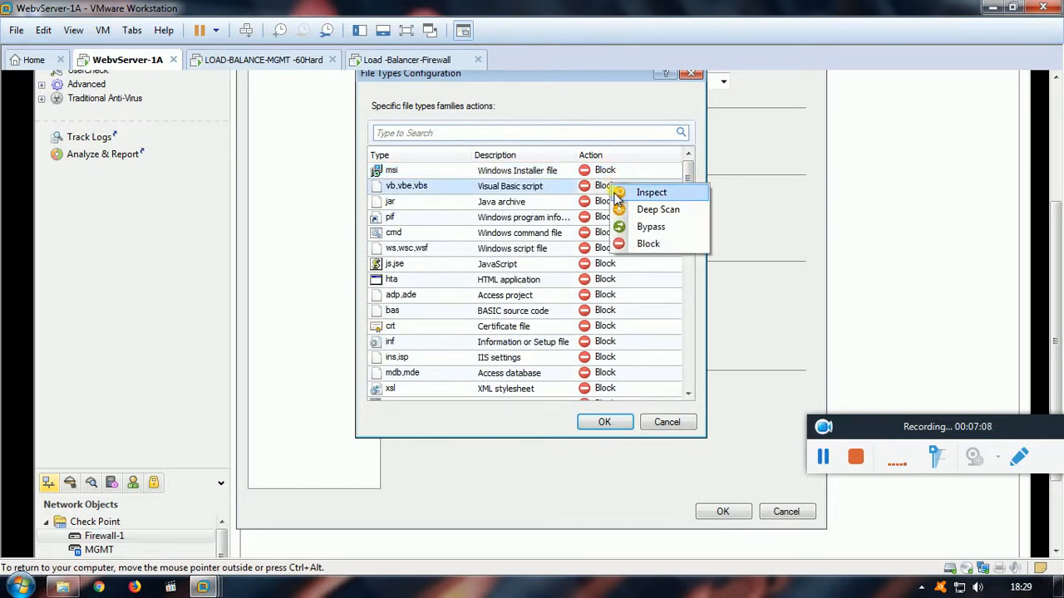
click(648, 244)
click(607, 280)
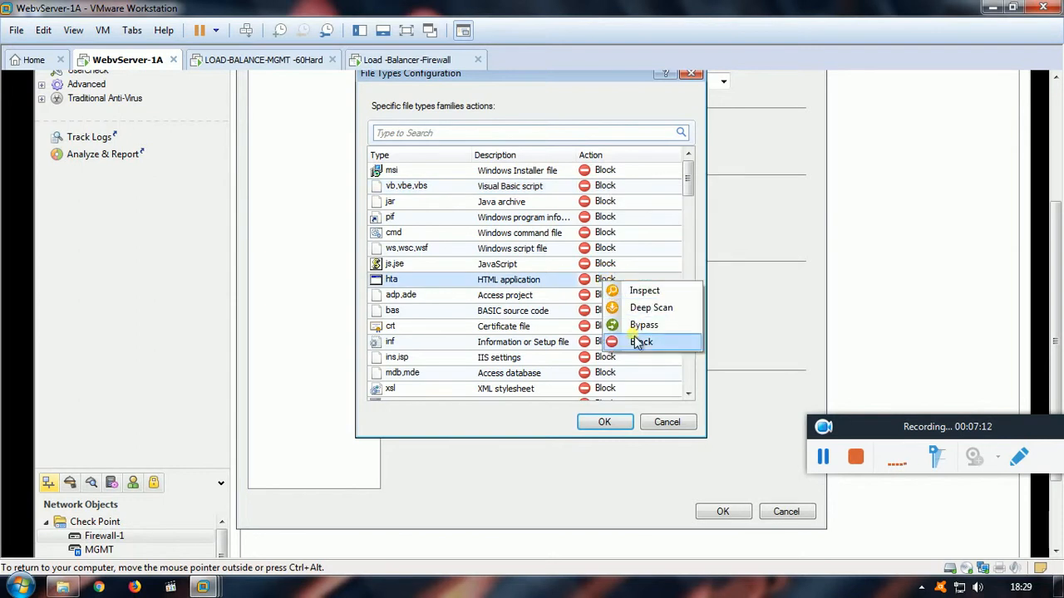
click(604, 249)
drag(689, 172, 691, 386)
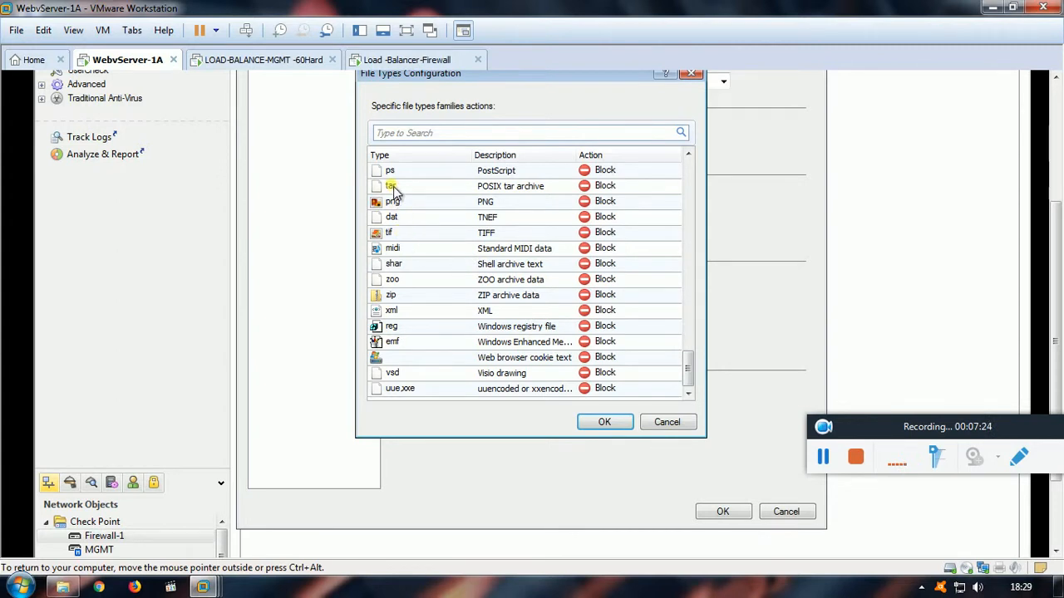
click(606, 422)
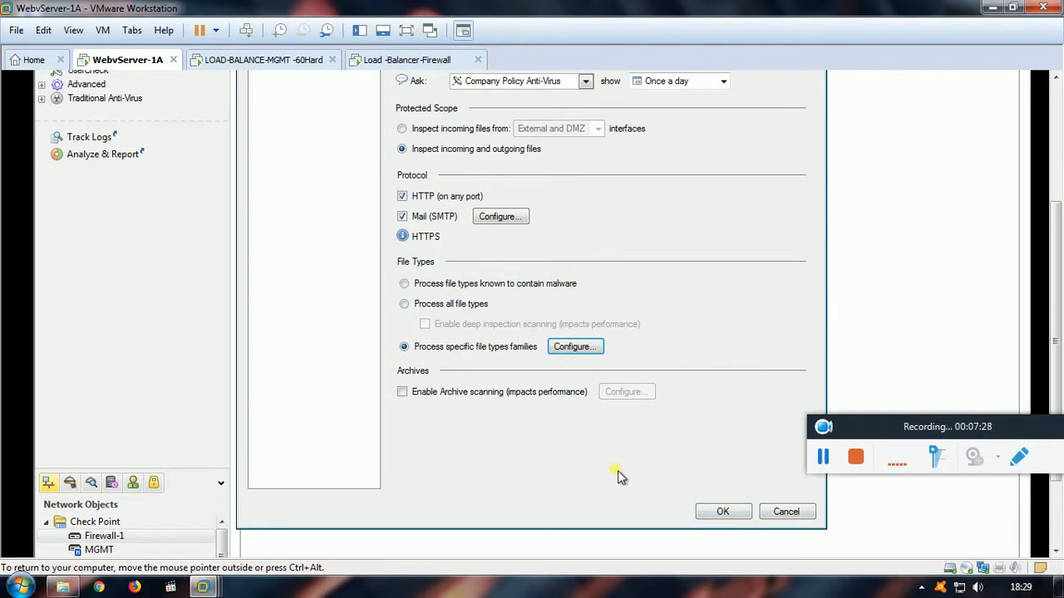
click(720, 512)
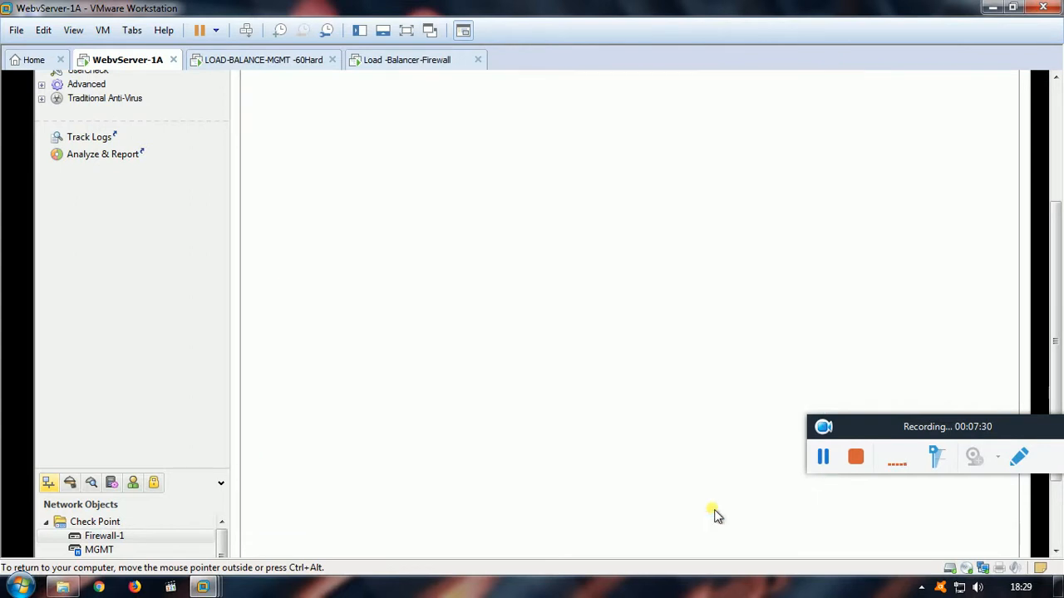
Step: Install the Network Security and Threat Prevention policies on the Firewall-1 gateway
drag(1055, 212, 1055, 83)
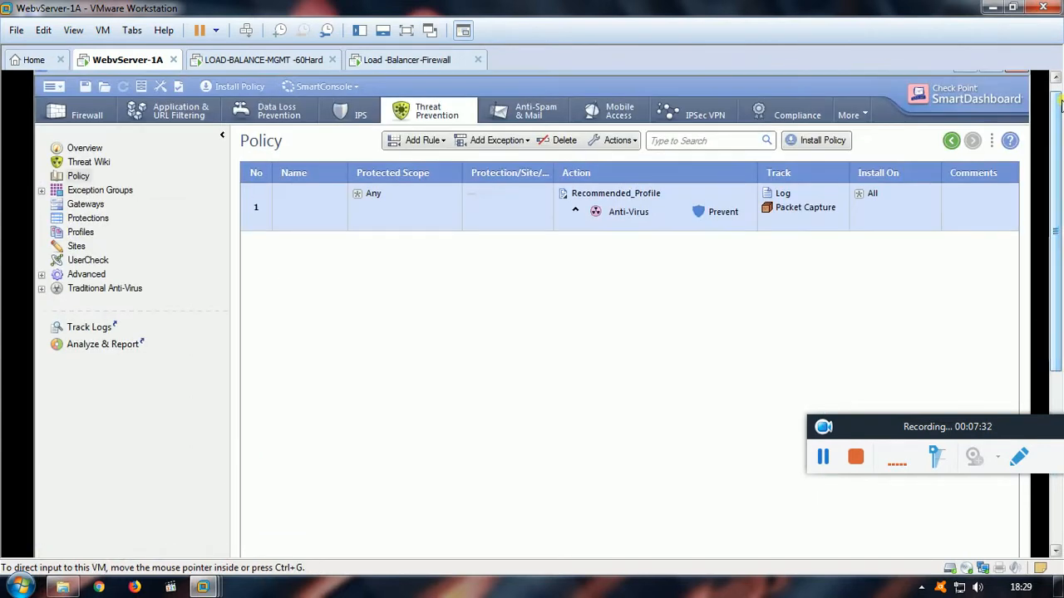
click(246, 88)
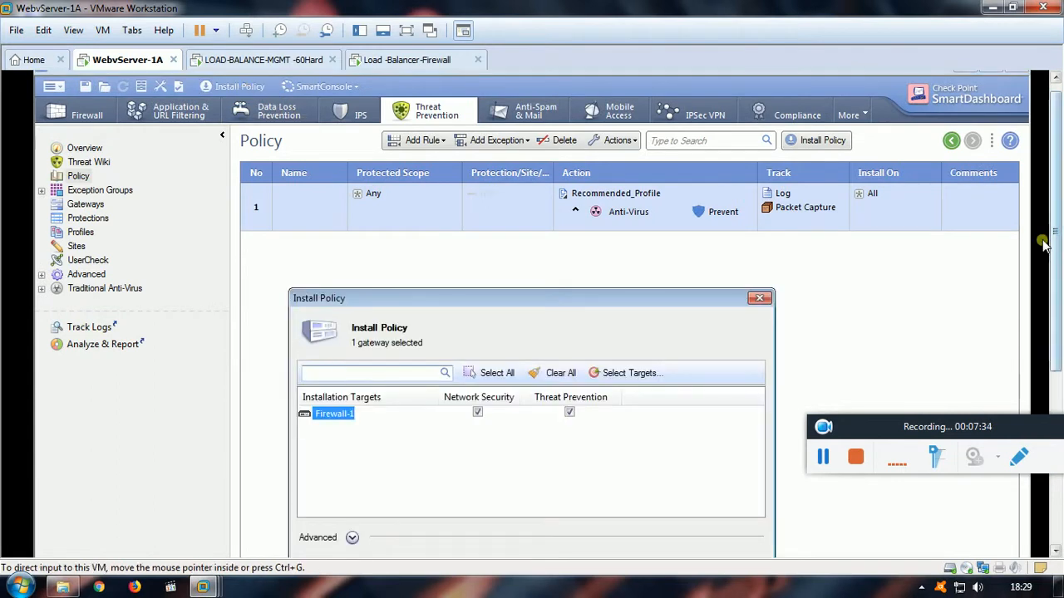
drag(1056, 246, 1056, 309)
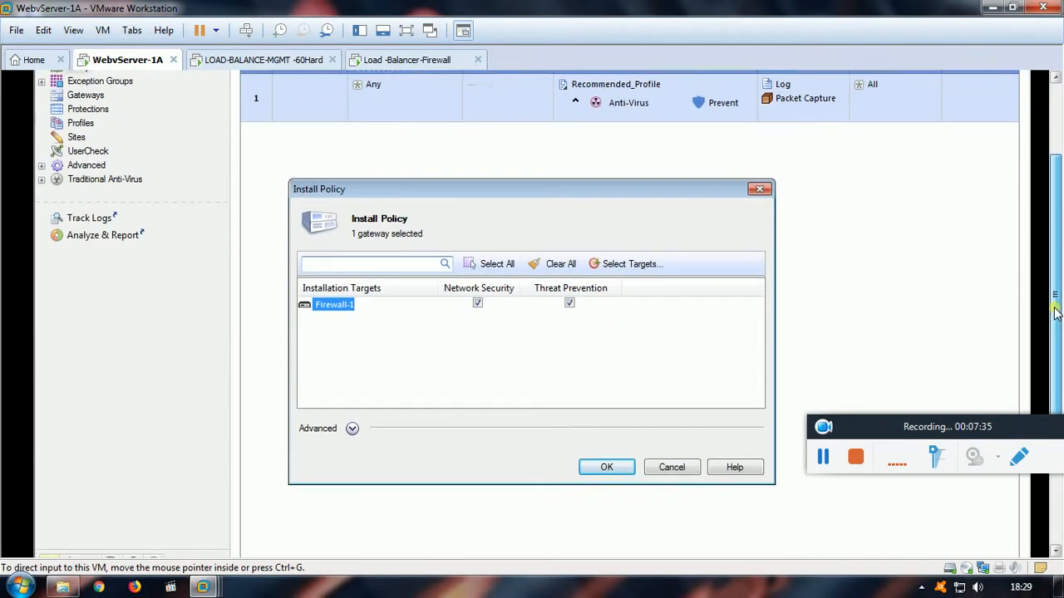
click(605, 466)
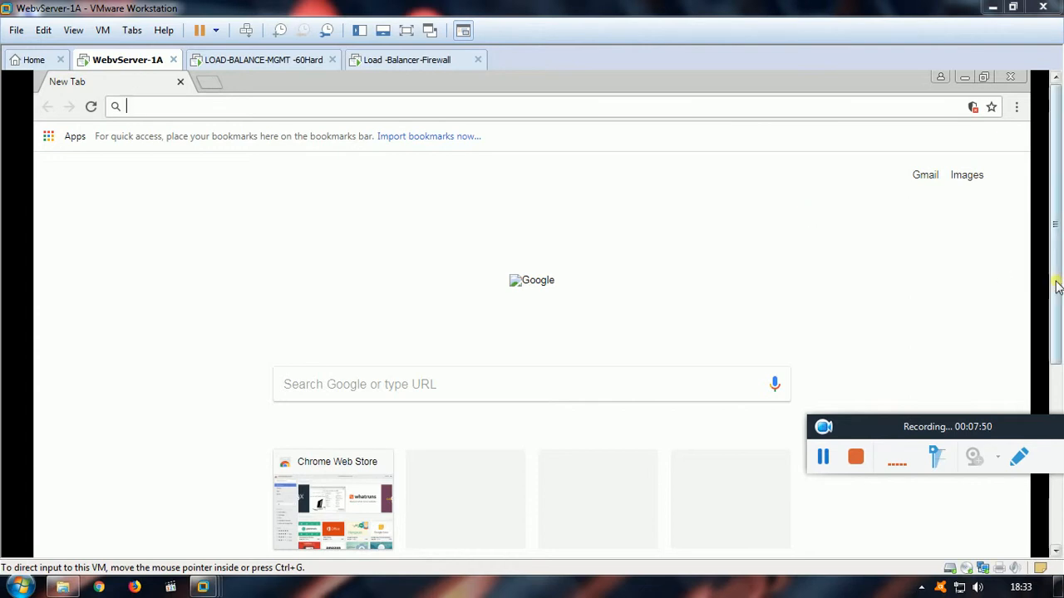
Step: Return to SmartDashboard and check the policy installation status of Firewall-1
click(438, 541)
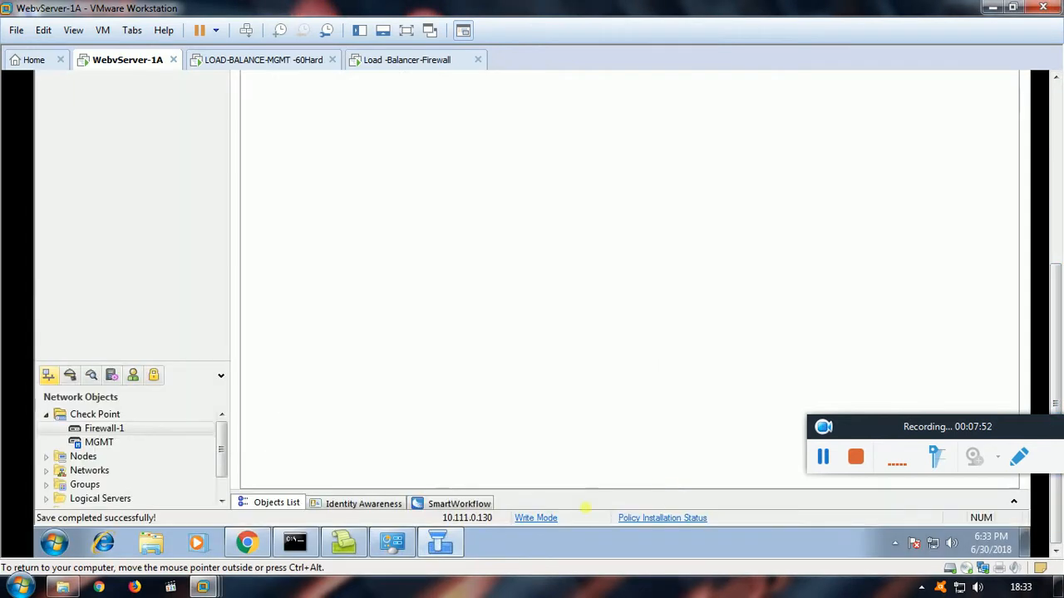
click(675, 521)
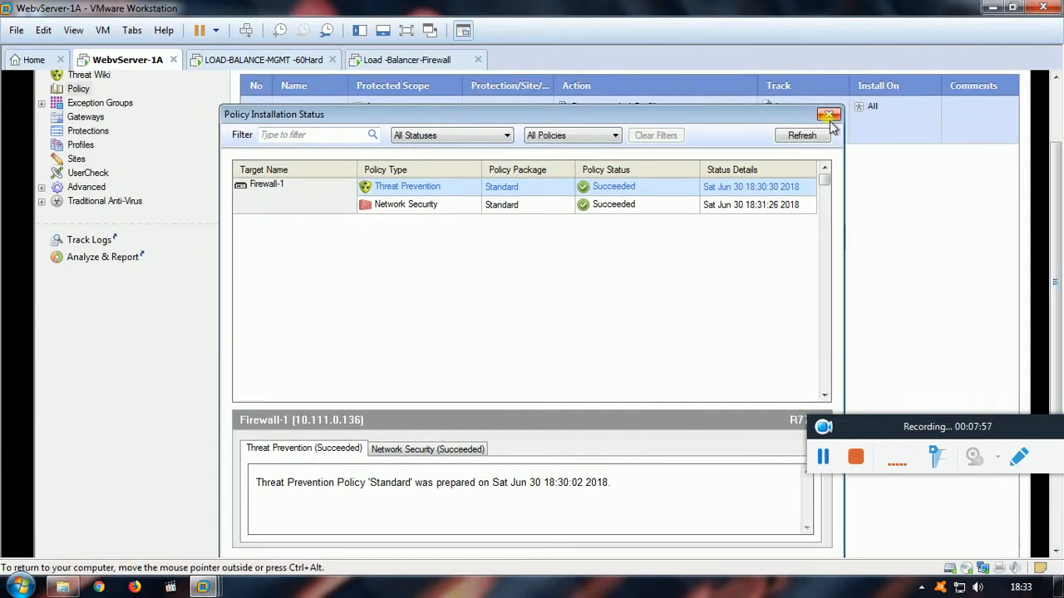
click(828, 114)
Step: Switch to Chrome and search Google for "sample pdf file download"
drag(1058, 220, 1057, 354)
click(248, 543)
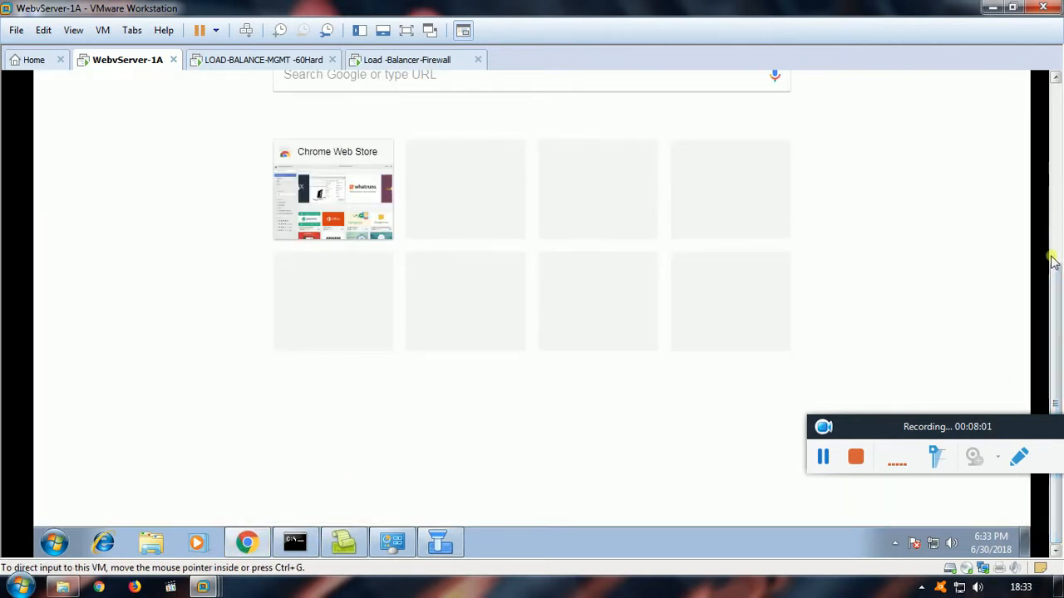
drag(1057, 288, 1057, 113)
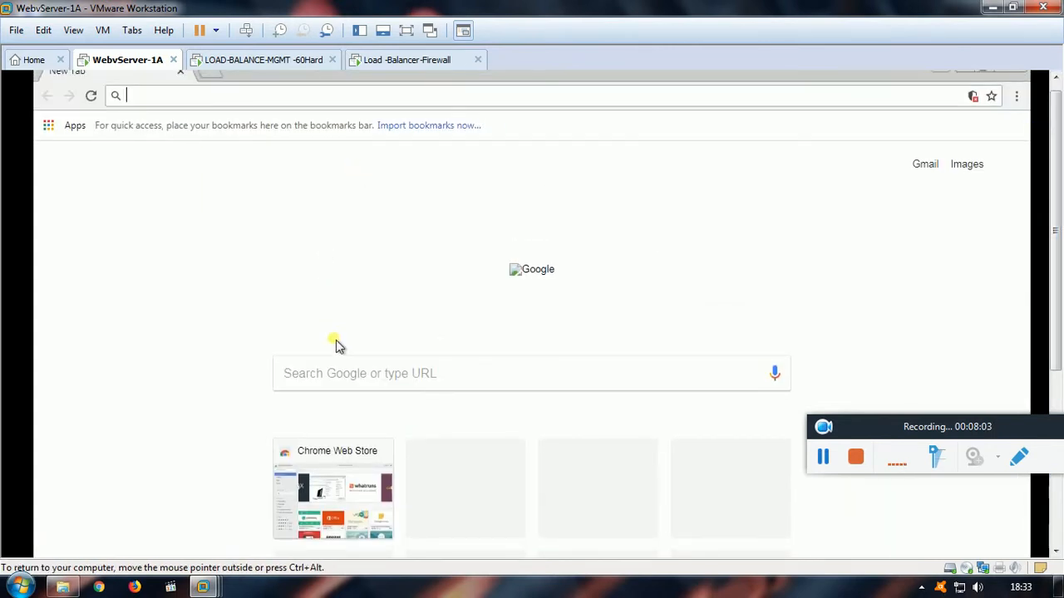
click(330, 368)
text(sample po)
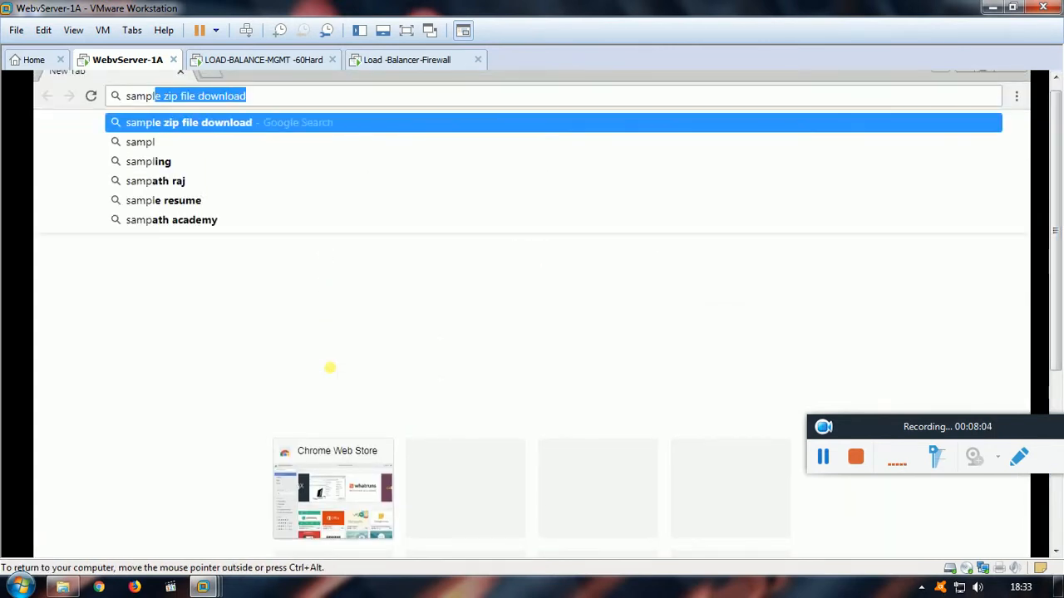
key(BackSpace)
key(BackSpace)
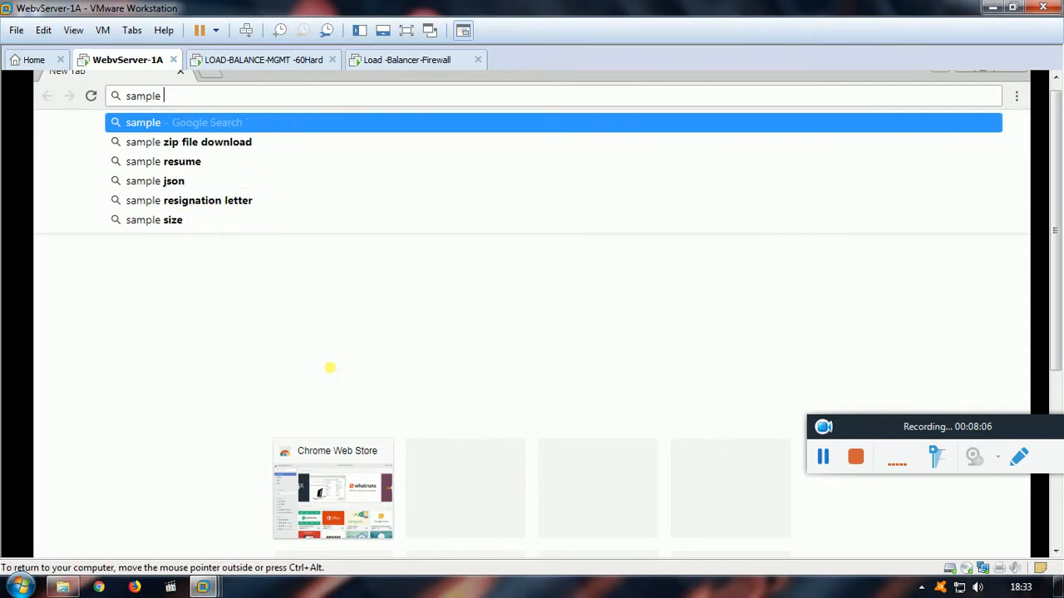
text(pdf file dpown)
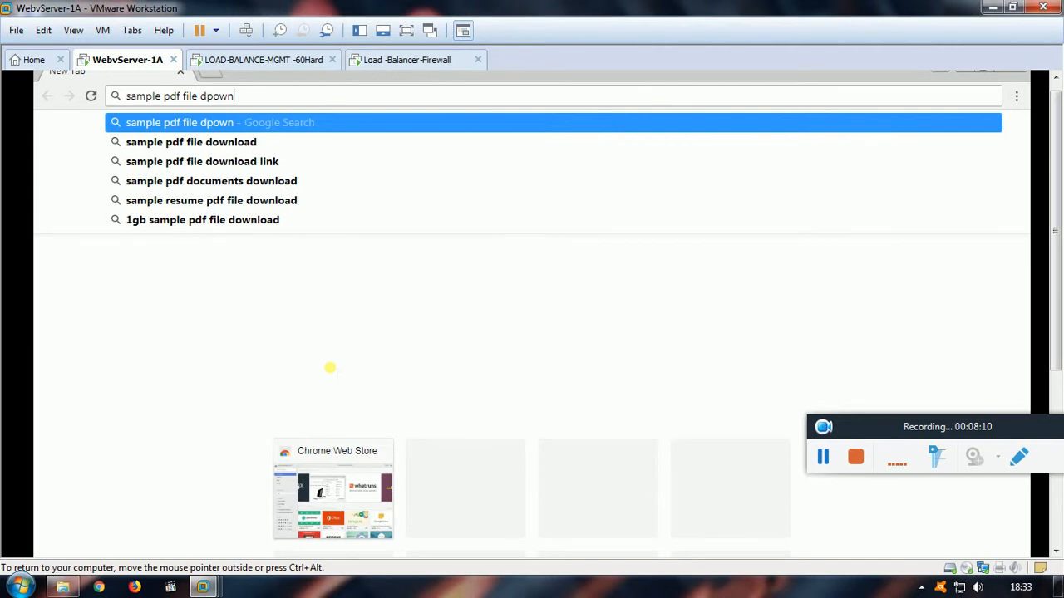
click(275, 142)
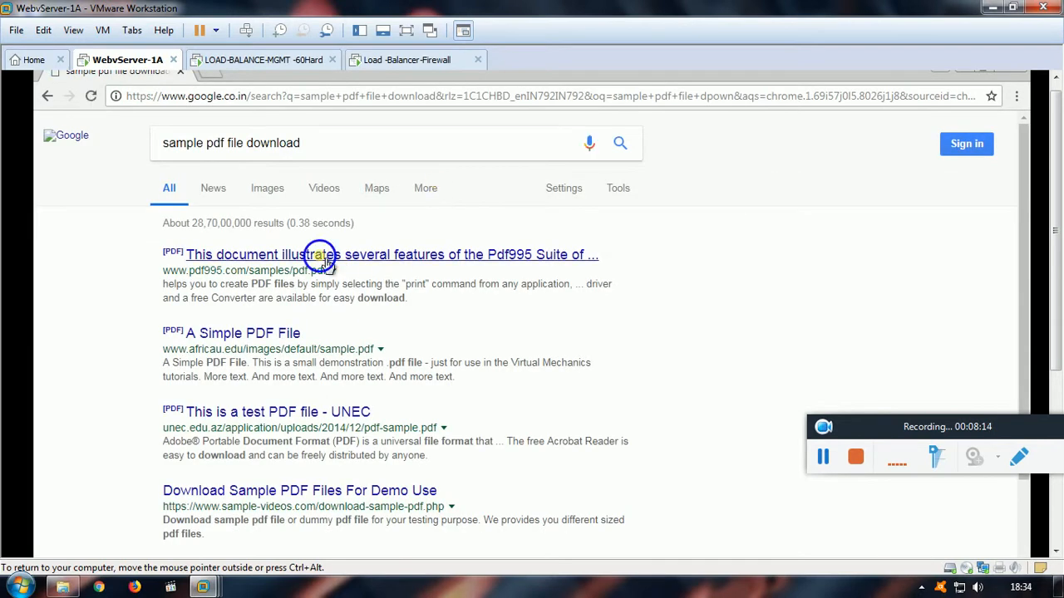
Step: Try to open the pdf995.com PDF result in a new tab and check the resulting UserCheck page
right_click(322, 257)
click(382, 269)
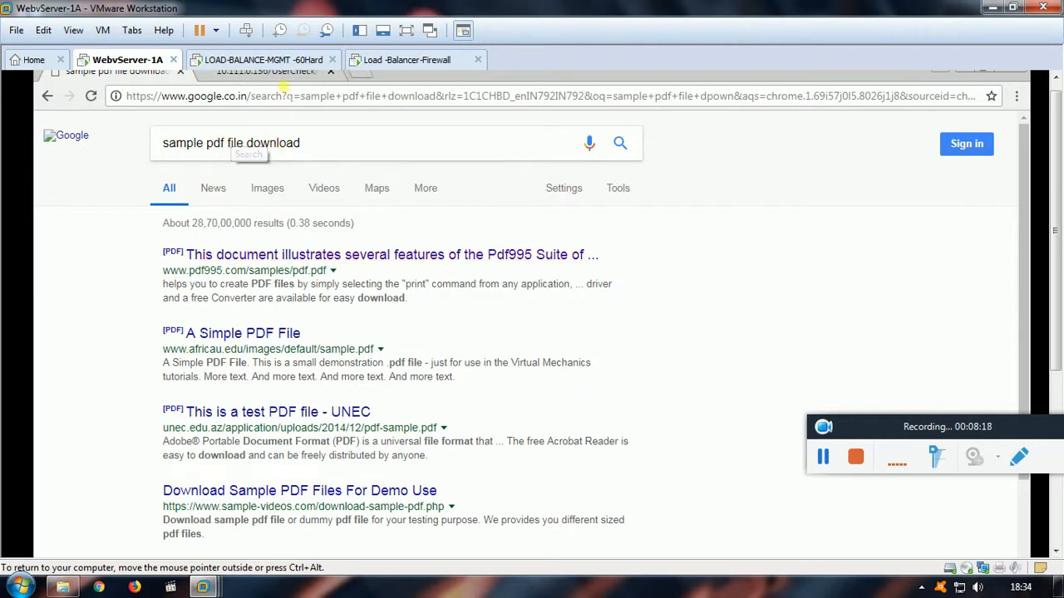
click(278, 71)
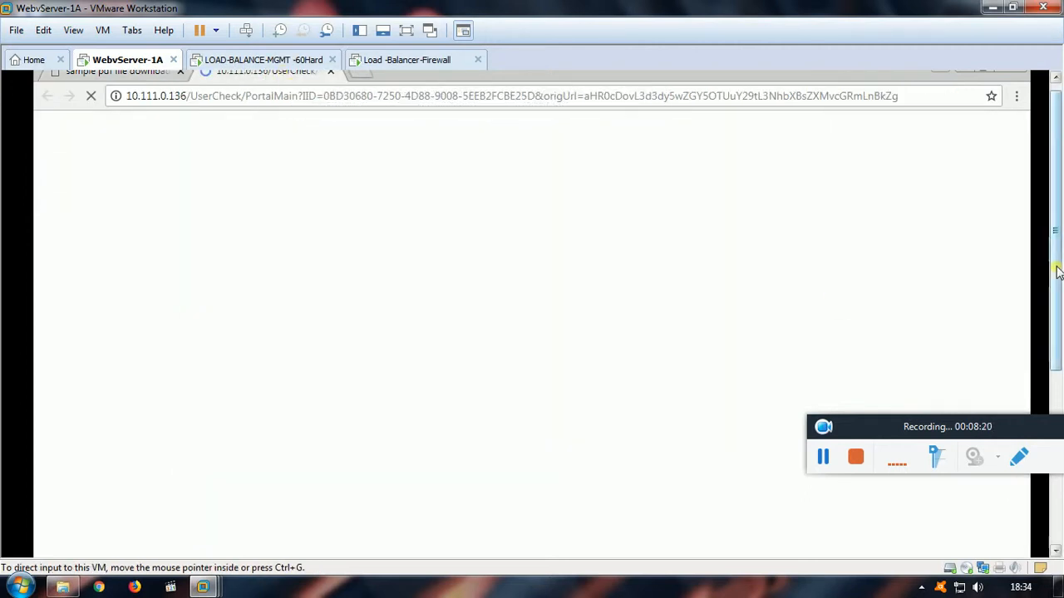
drag(1056, 259, 1056, 246)
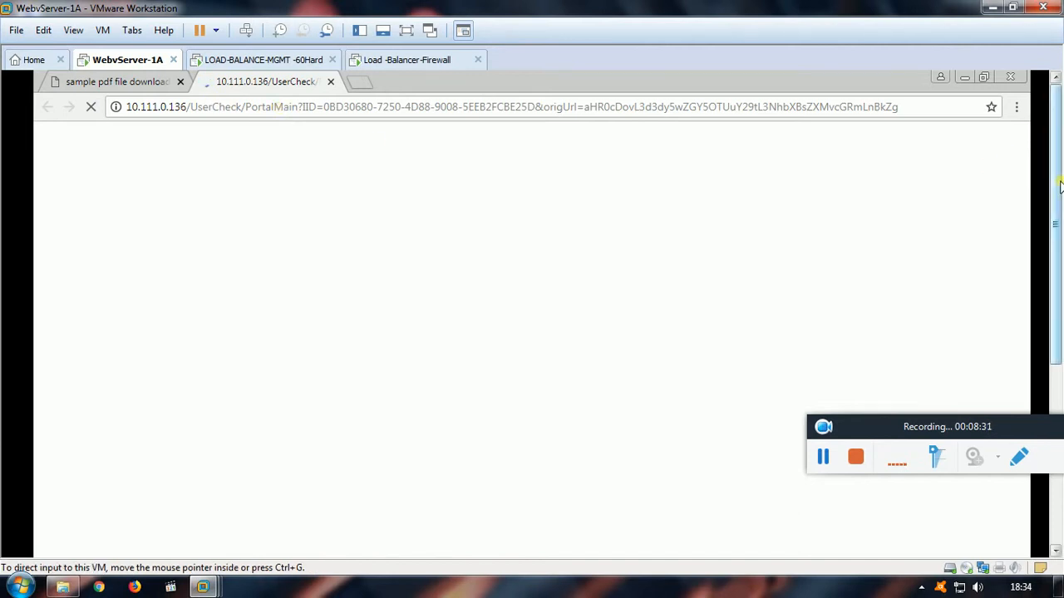
Step: Return to the search results and change the Google search to "sample zip f file download"
click(133, 81)
drag(222, 155, 206, 155)
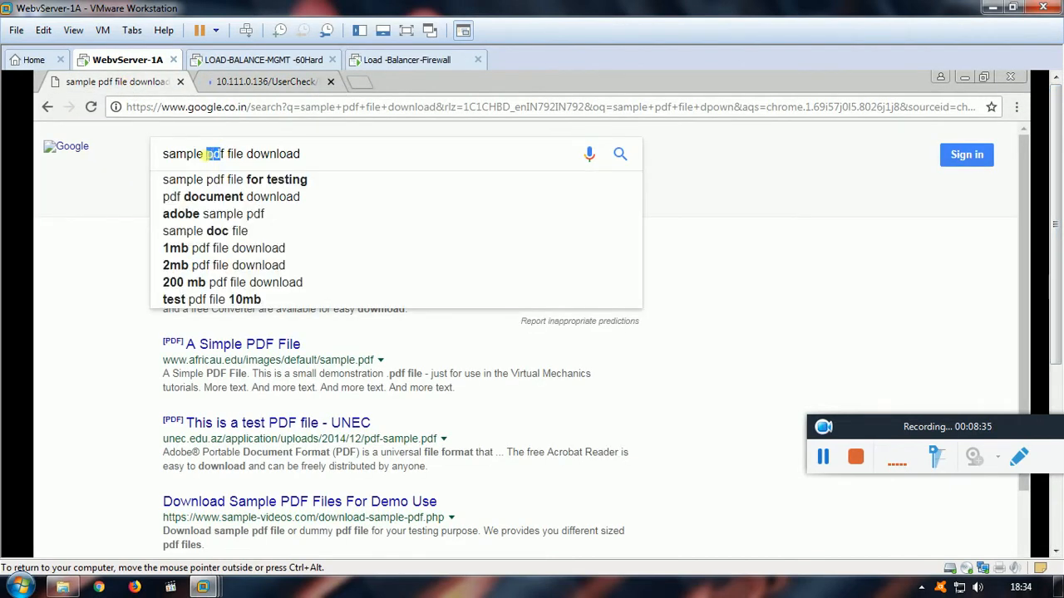
text(zip)
key(Return)
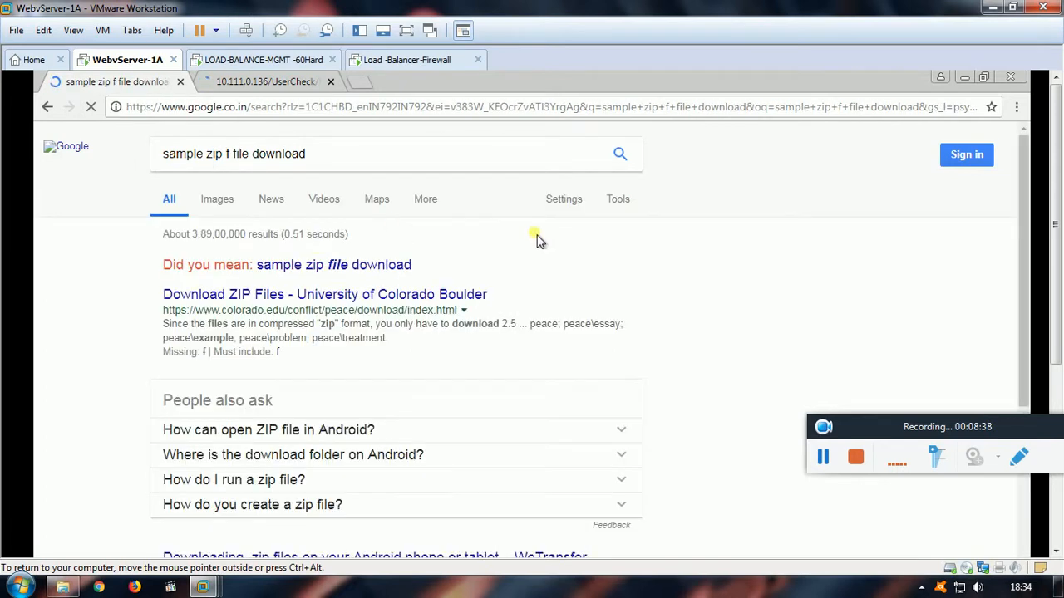
Step: Try to open the University of Colorado Boulder ZIP files result in a new tab and check both UserCheck pages
right_click(341, 301)
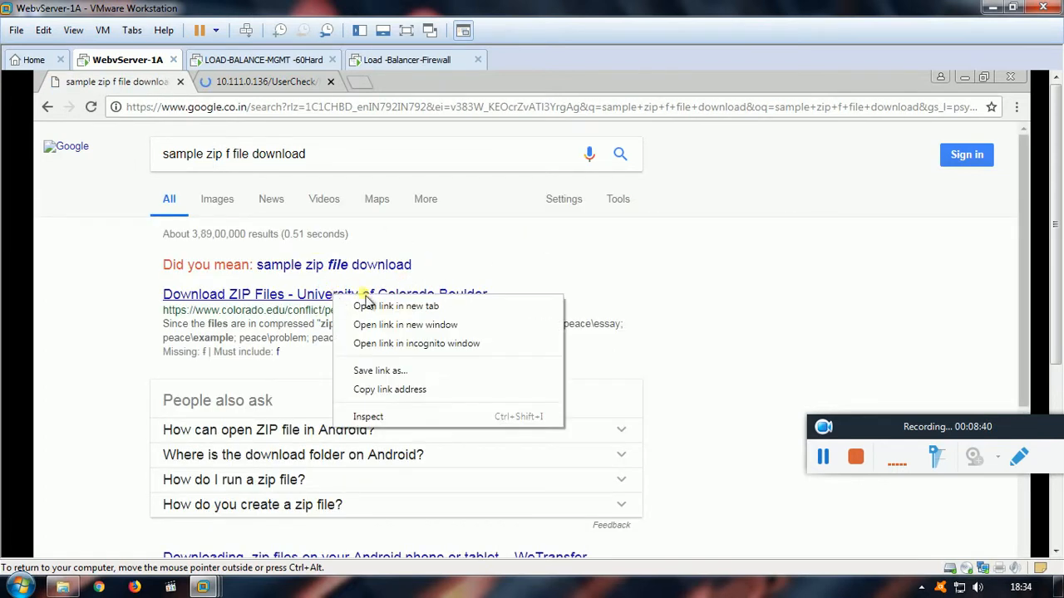
click(387, 304)
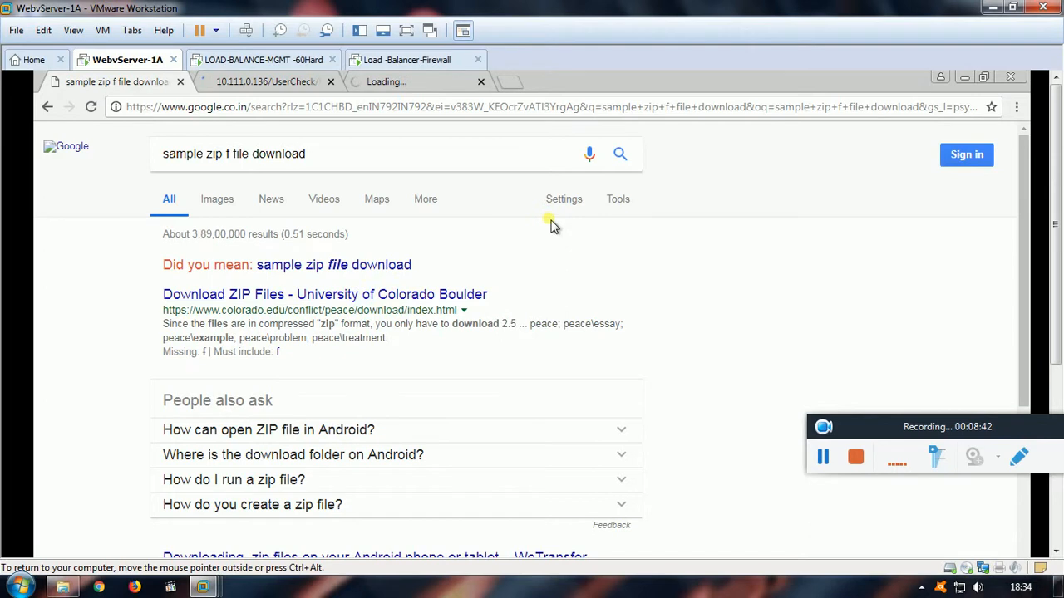
click(418, 83)
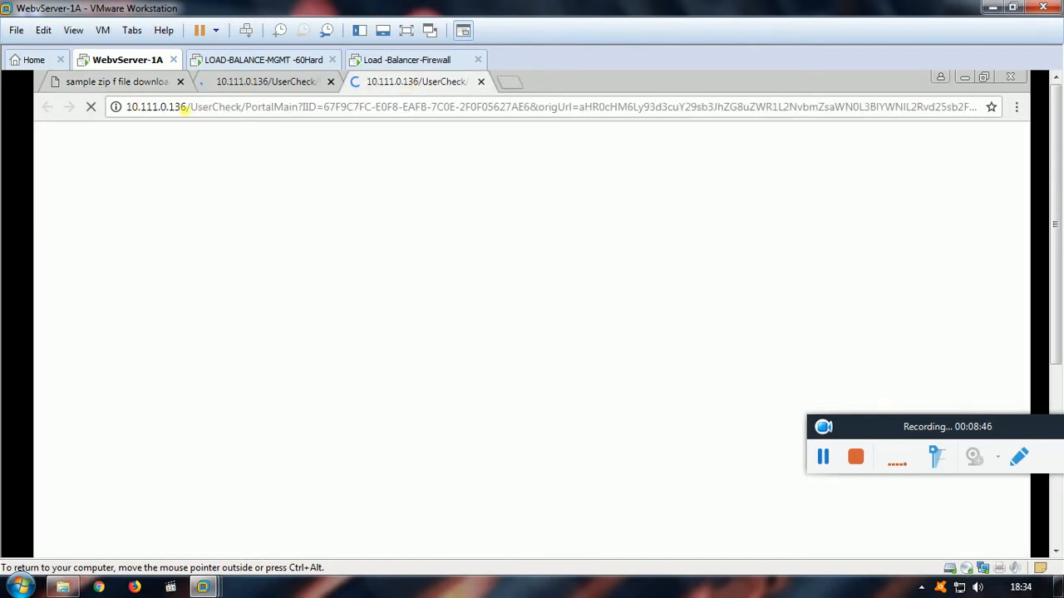
click(287, 89)
click(410, 88)
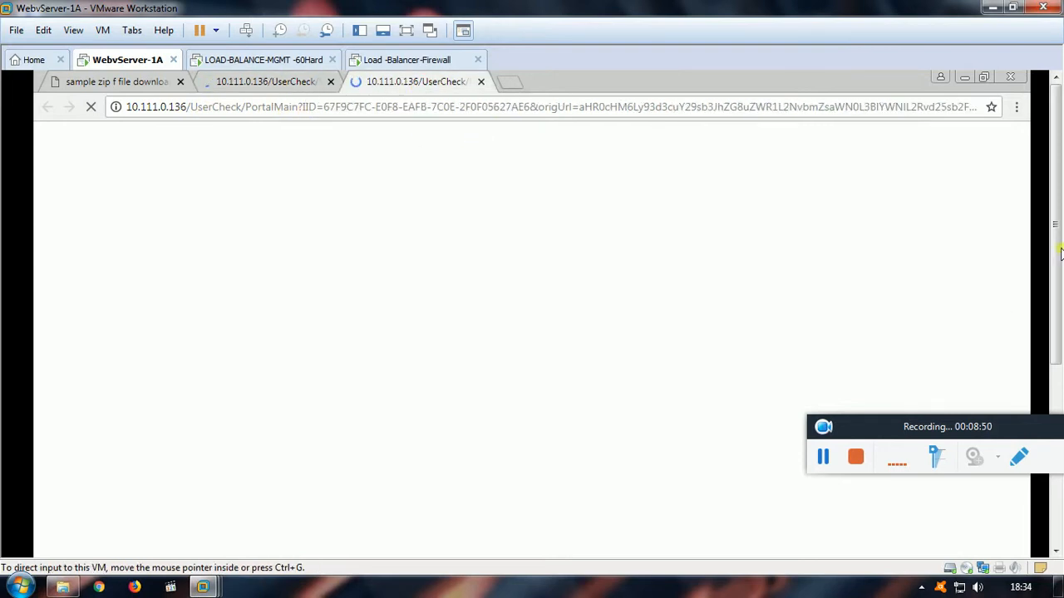
Step: Switch to SmartView Tracker and filter the All Records log to show only the Anti-Virus product
scroll(1053, 256, down, 3)
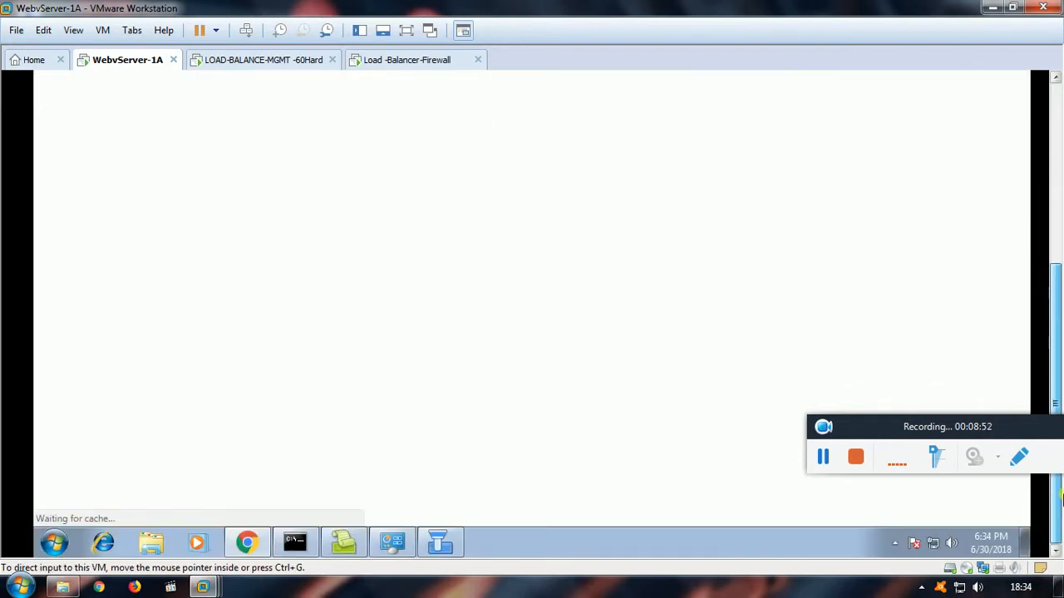
click(351, 546)
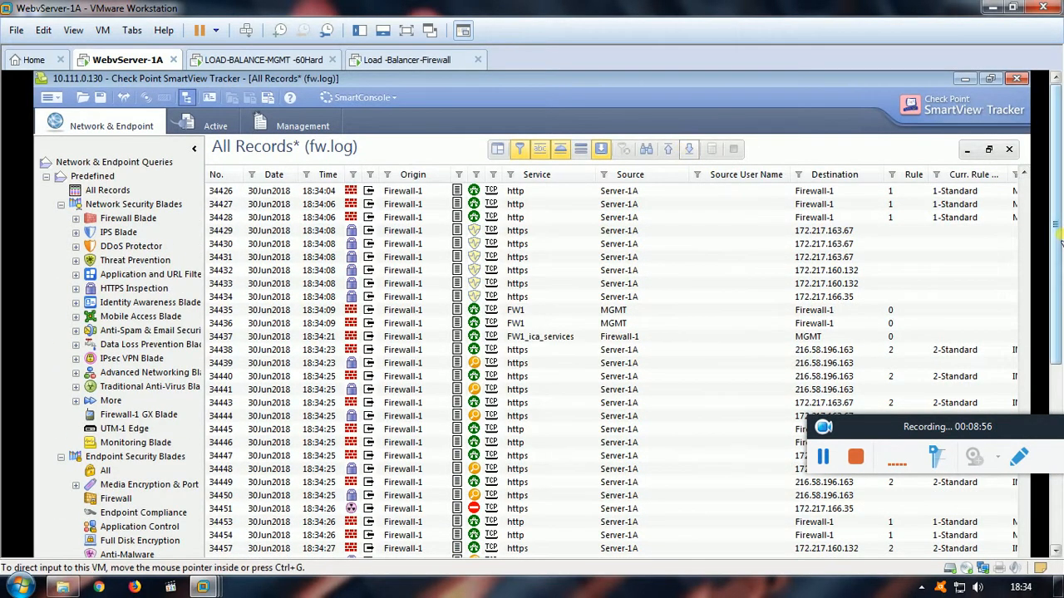
right_click(355, 181)
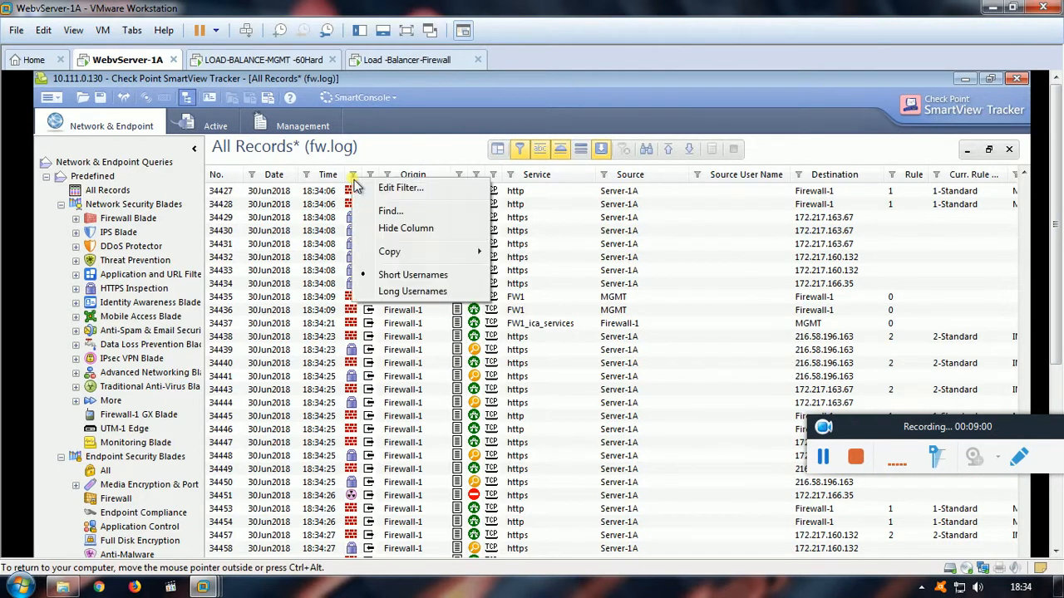
click(372, 188)
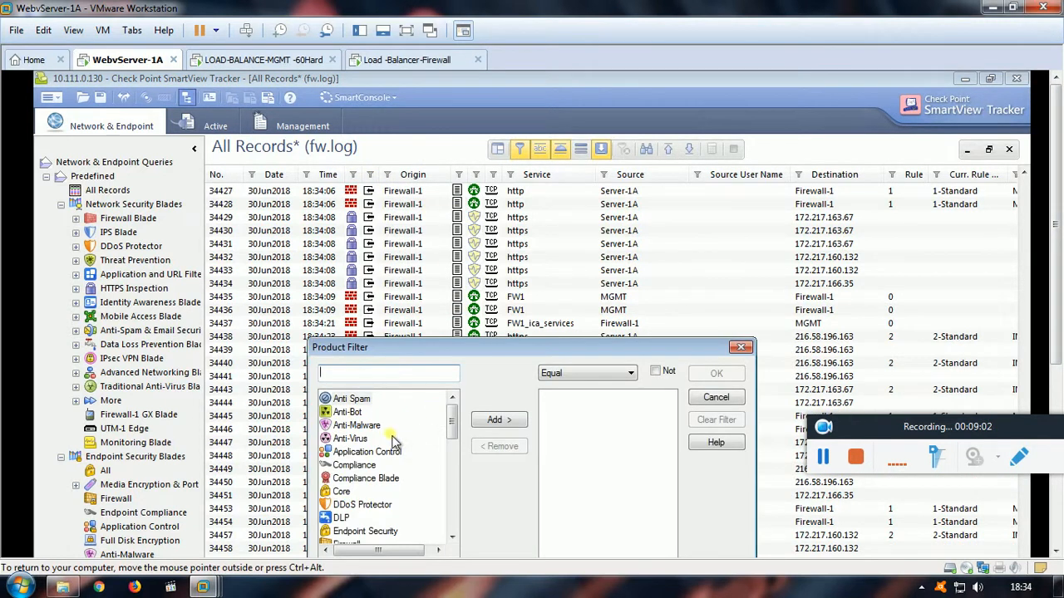
click(366, 440)
click(513, 423)
click(737, 375)
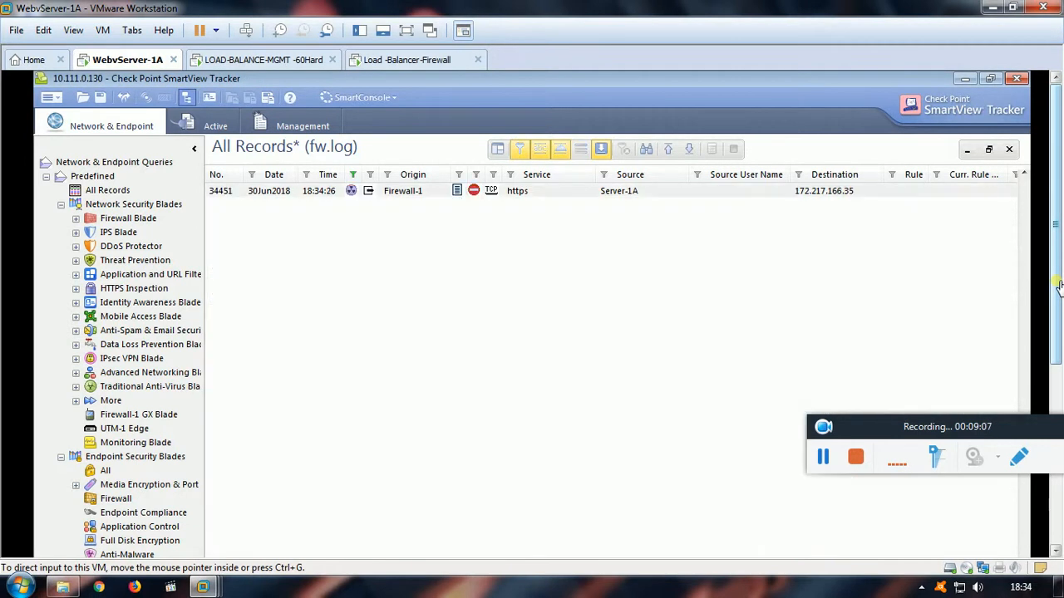
Step: Jump to the end of the filtered log and examine the newest Anti-Virus record's file type, protection and action details
click(690, 153)
drag(1057, 278, 1059, 438)
double_click(476, 475)
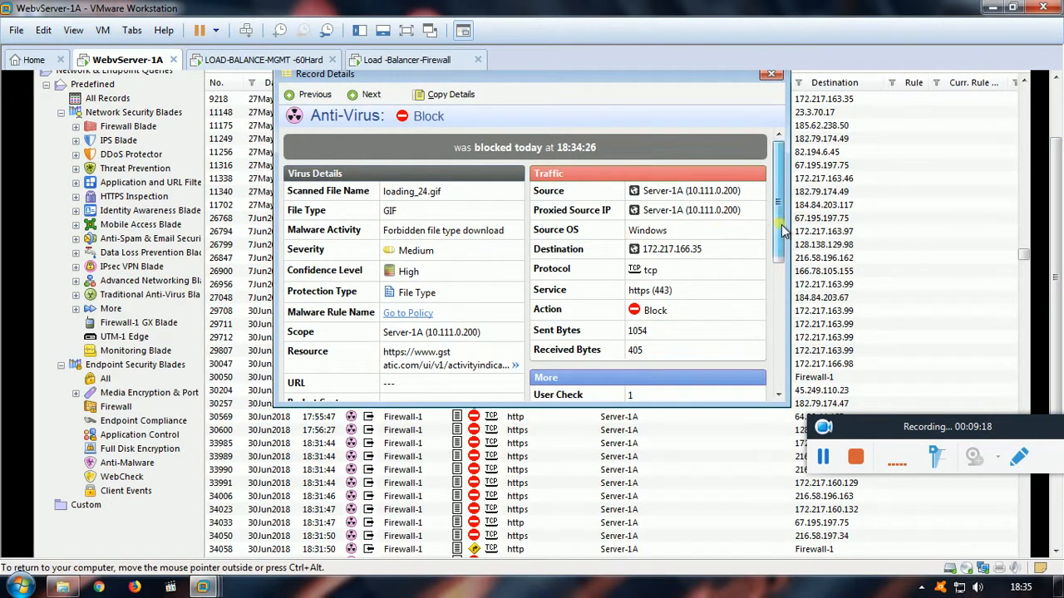
scroll(783, 230, down, 1)
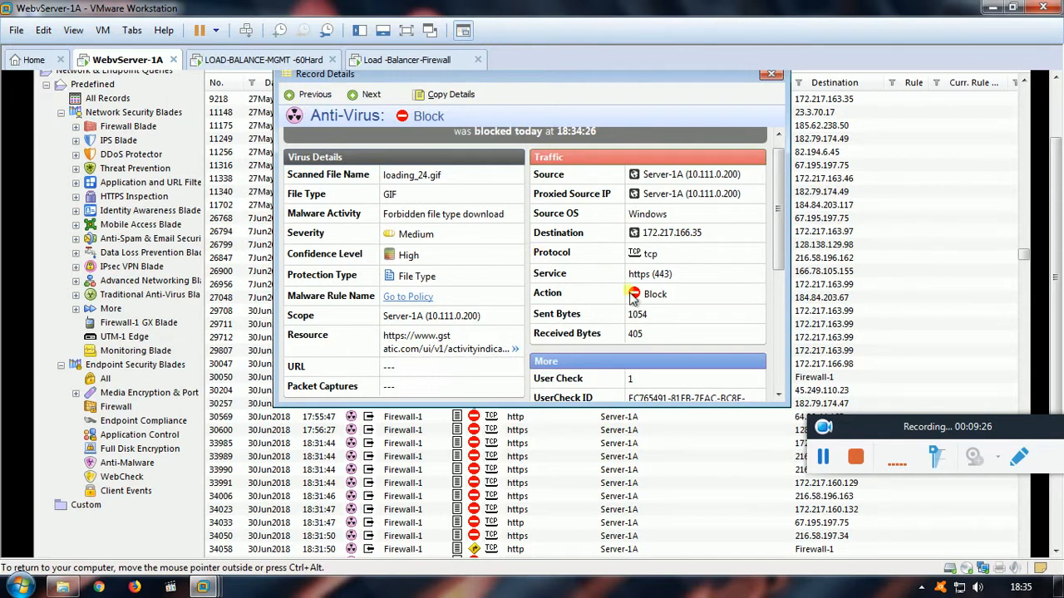
Step: Step back through the three preceding Anti-Virus records, examine their file and action details, and close the record details
click(307, 94)
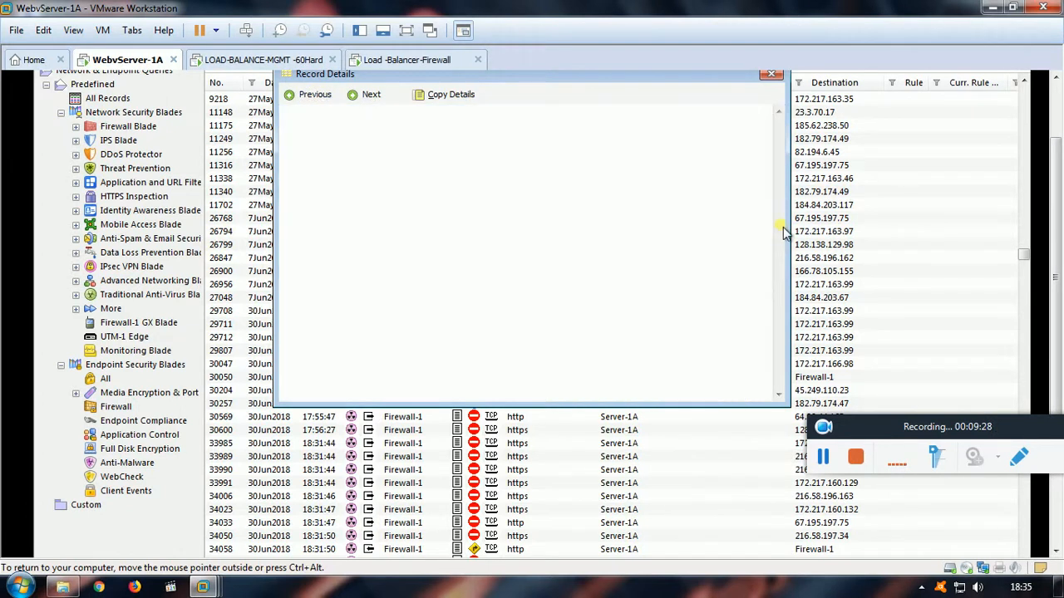
mouse_move(785, 229)
mouse_down()
mouse_move(781, 265)
mouse_move(779, 233)
mouse_up()
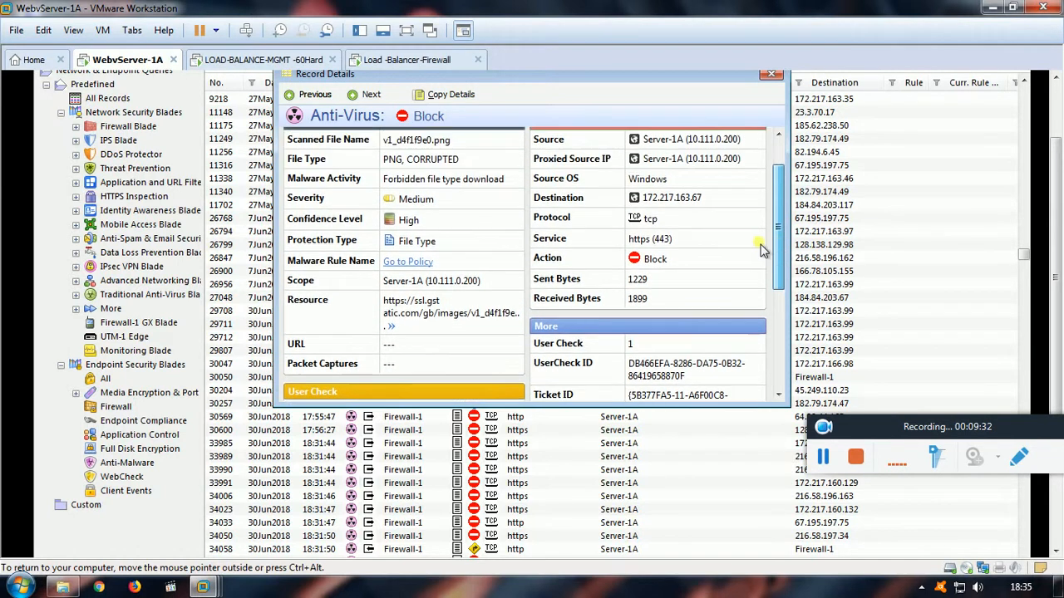
click(306, 95)
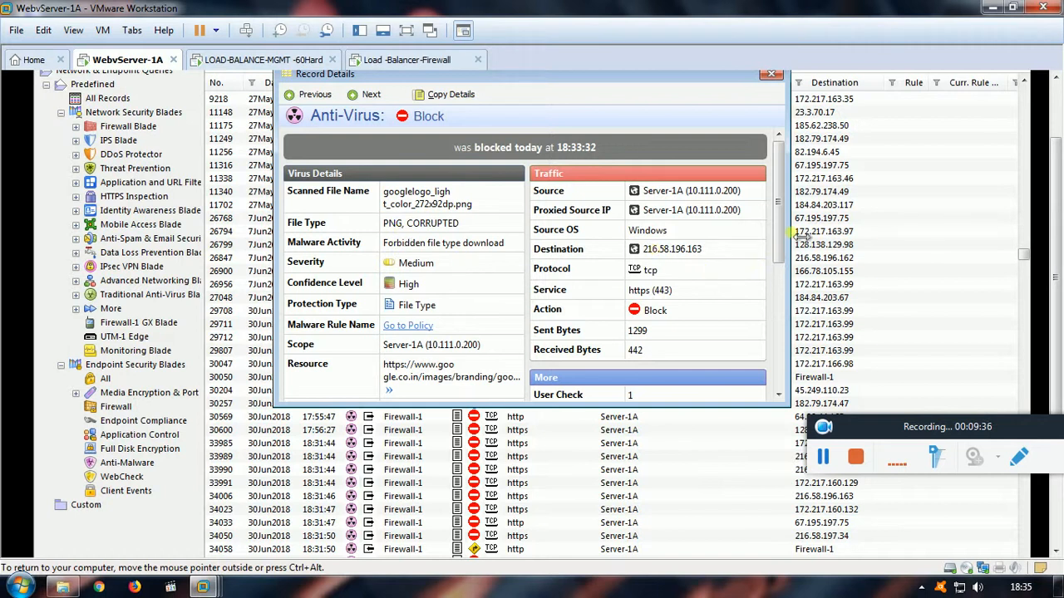
mouse_move(779, 237)
mouse_down()
mouse_move(783, 332)
mouse_move(785, 232)
mouse_up()
click(291, 95)
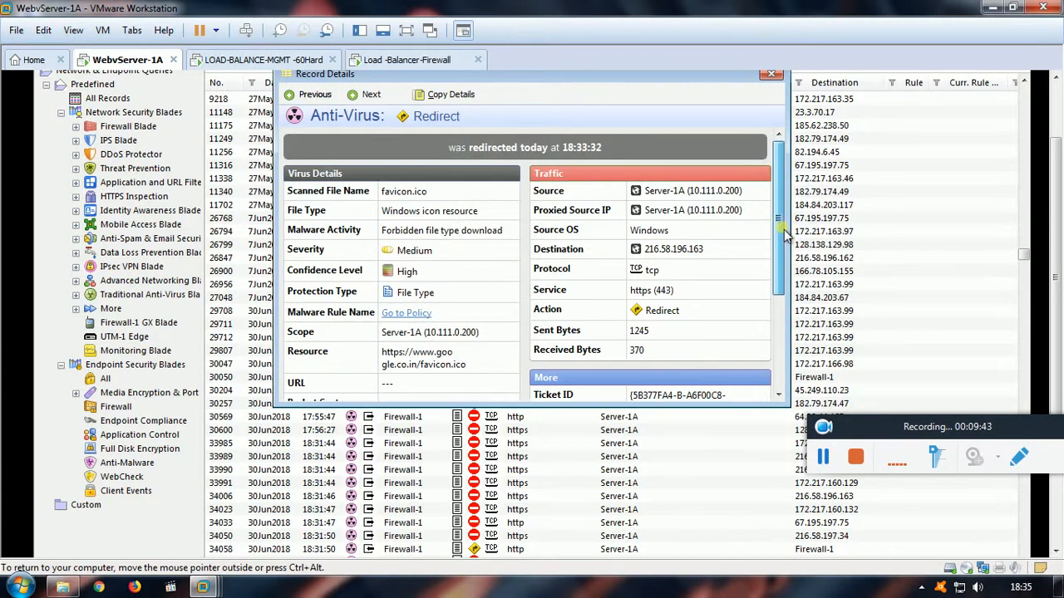
drag(785, 237, 775, 324)
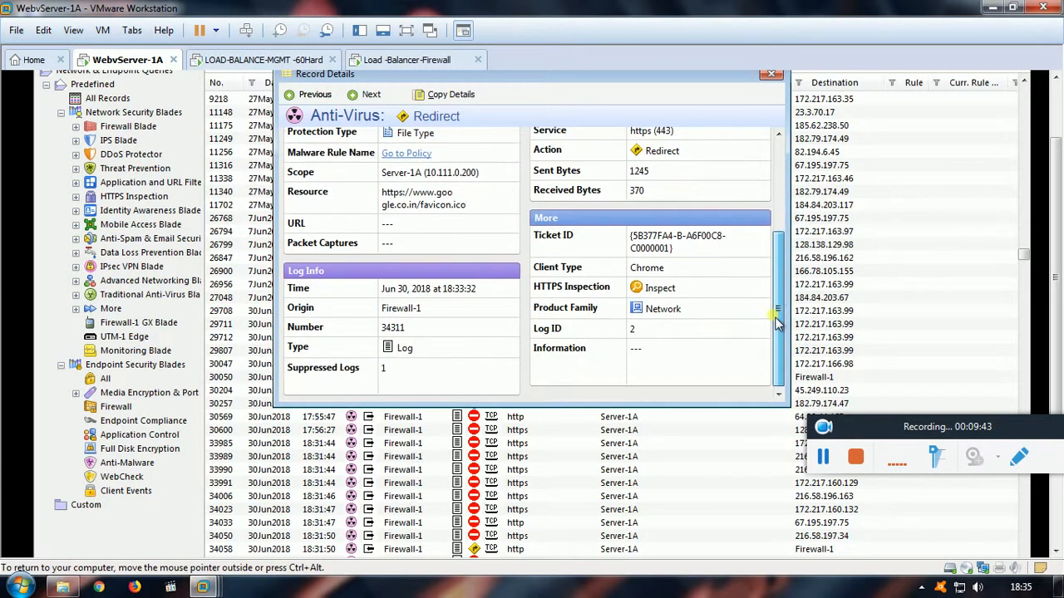
click(771, 74)
drag(1054, 231, 1057, 416)
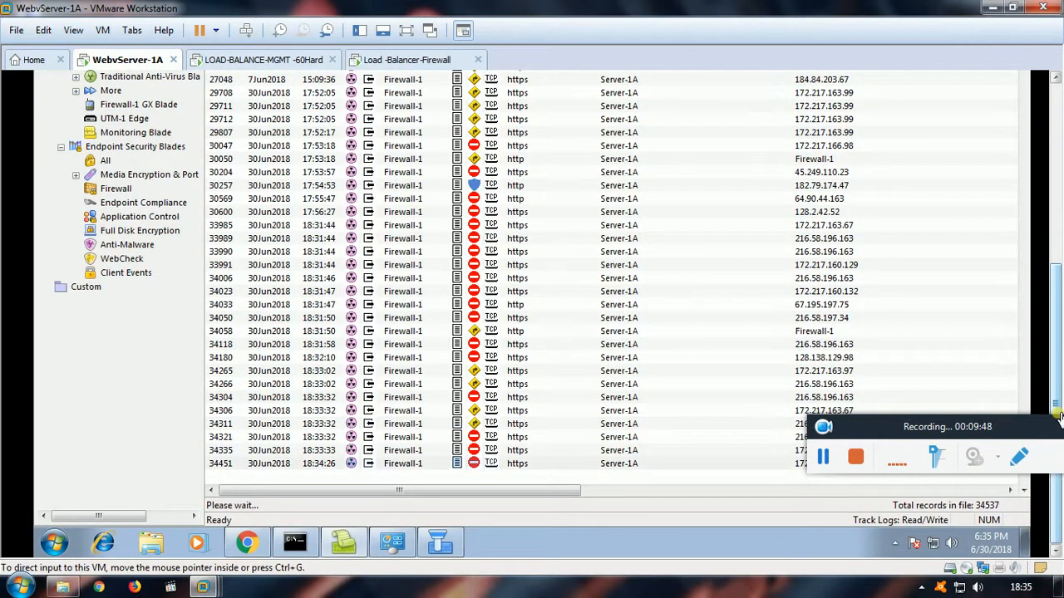